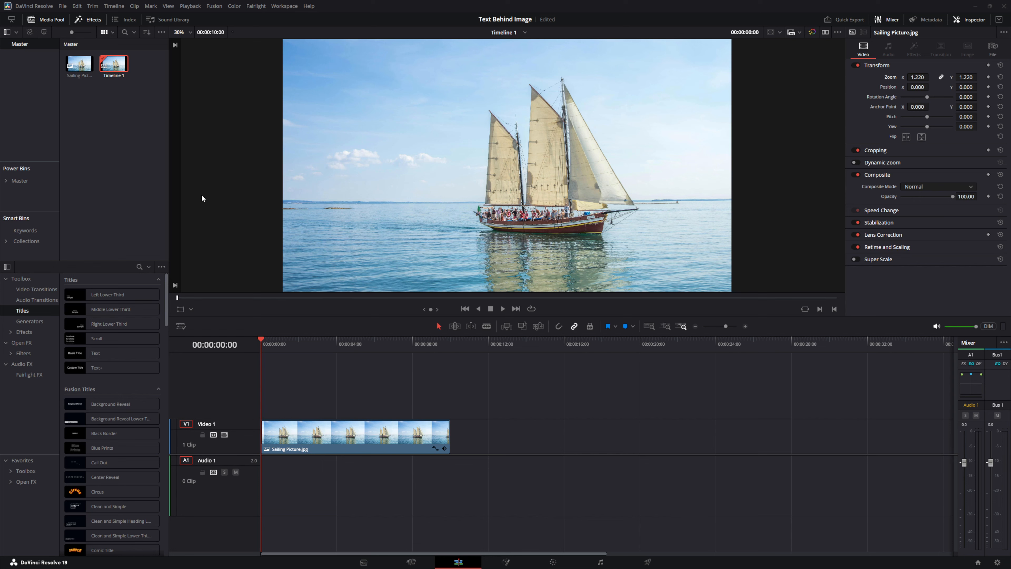
click(71, 63)
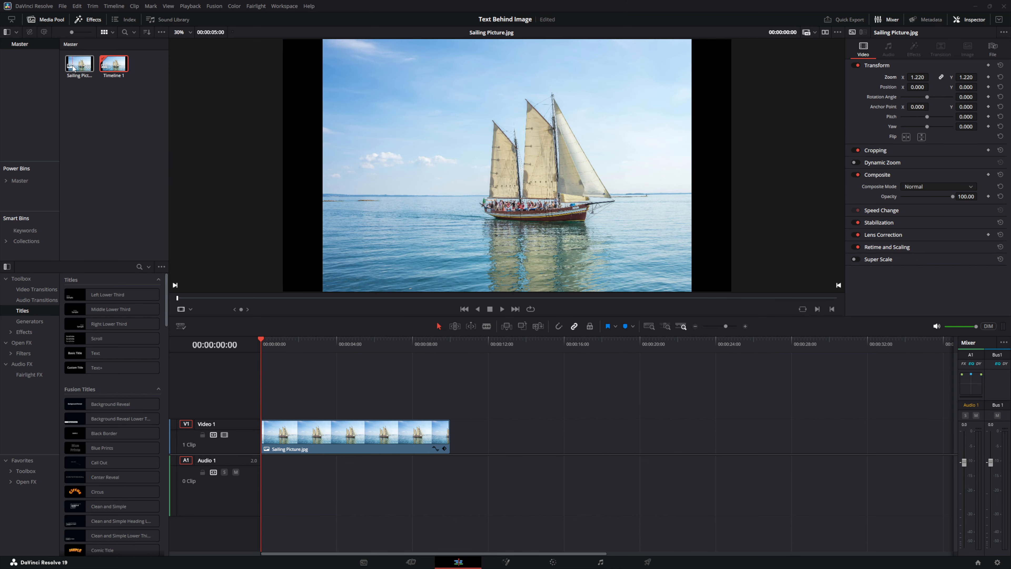
click(154, 128)
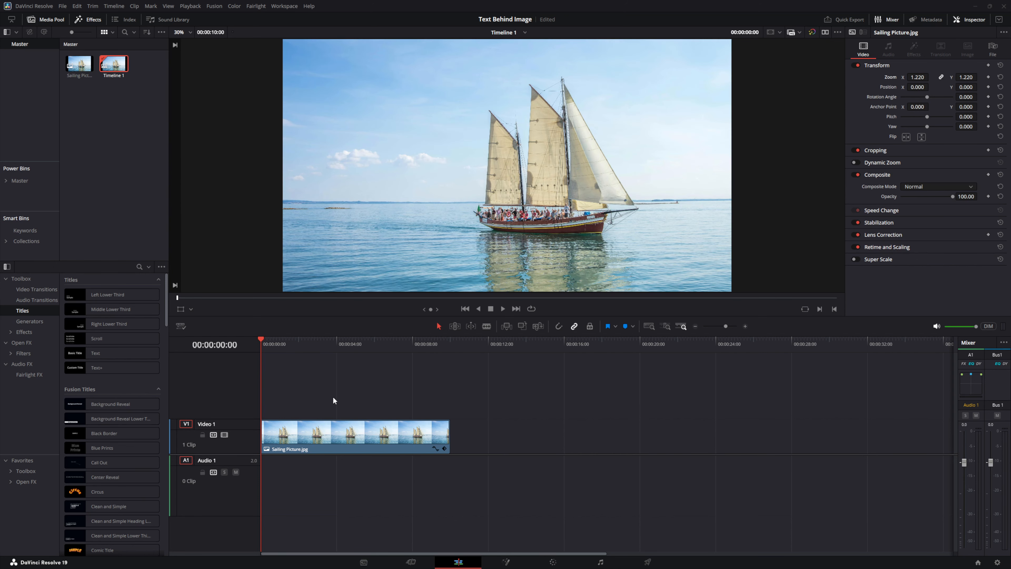
Step: Duplicate the Sailing Picture.jpg clip on Video 1 and place the copy further along the track, starting at about 22 seconds
click(328, 437)
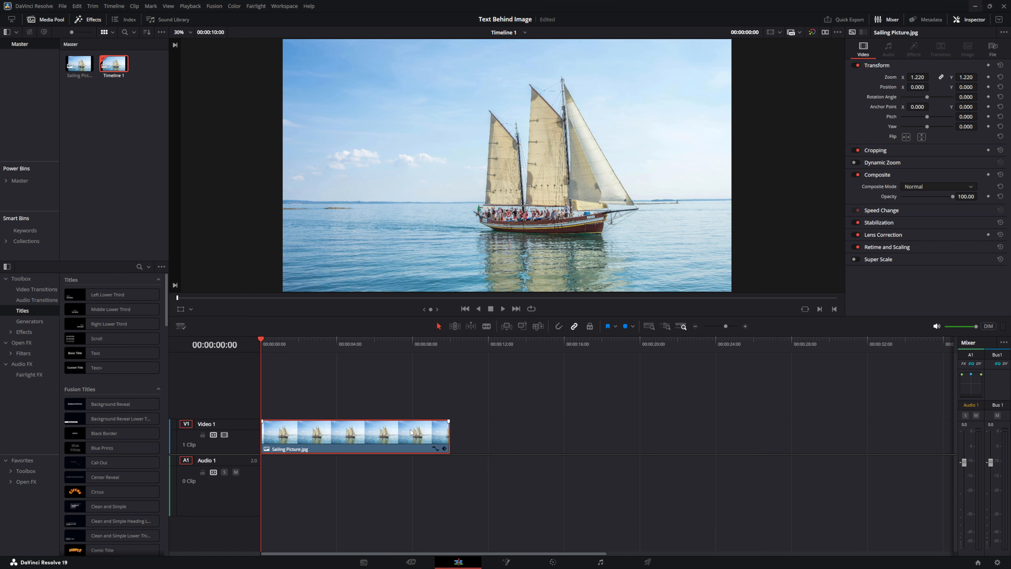
drag(446, 339, 486, 343)
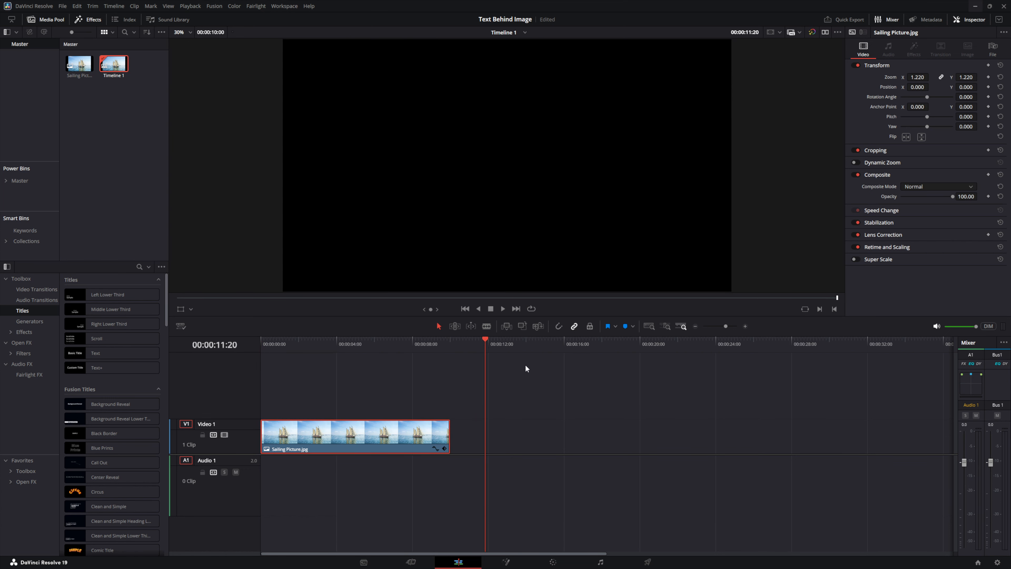
key(ctrl+v)
drag(524, 435, 729, 446)
Step: On the Color page, add a curve window to the first clip's node
click(329, 436)
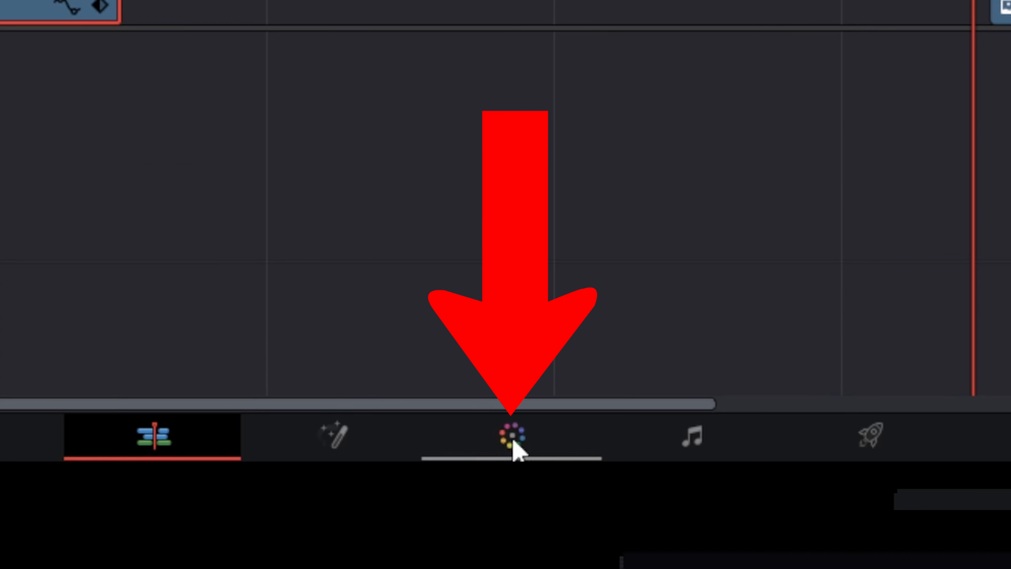
click(553, 563)
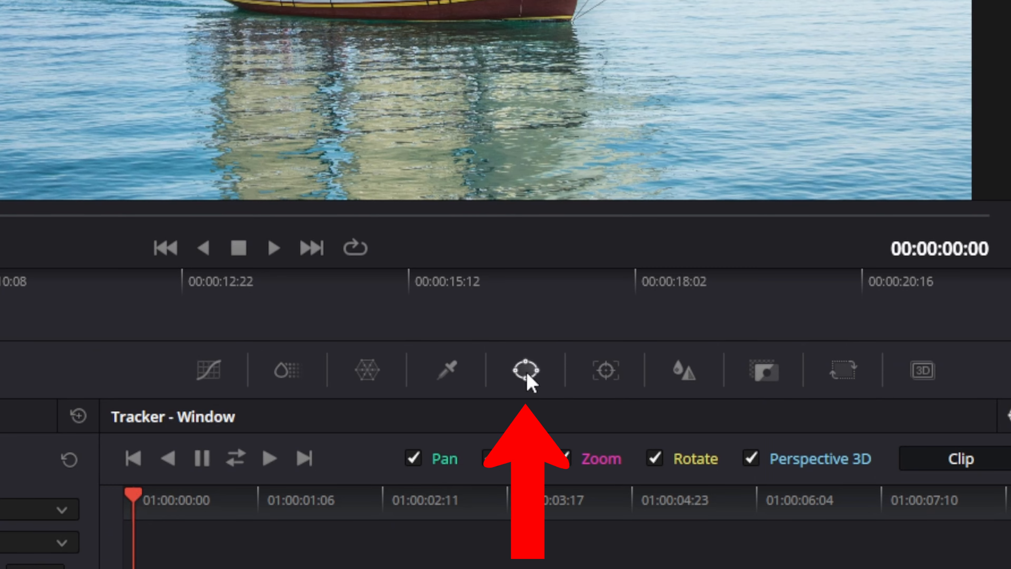
click(528, 381)
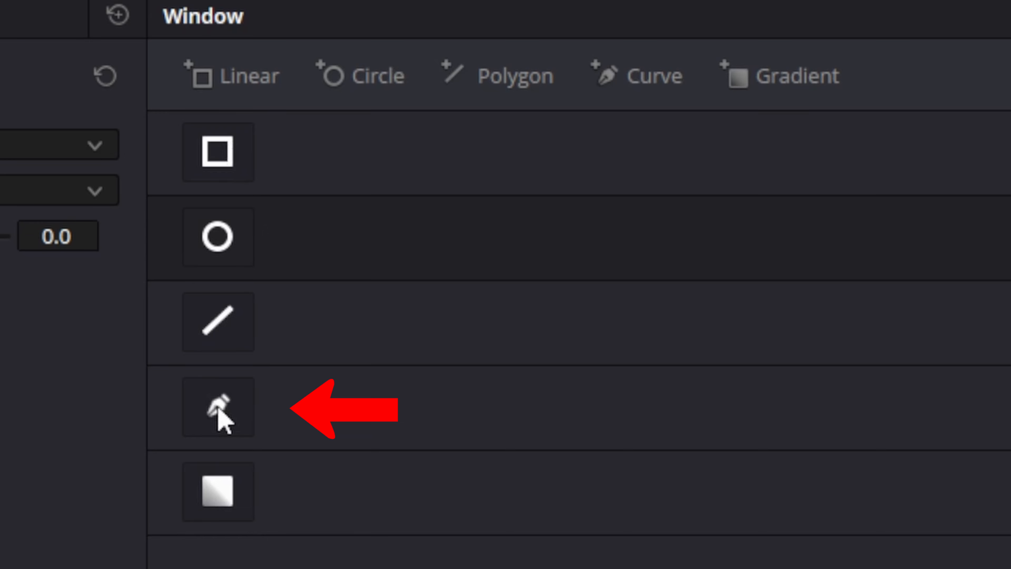
click(219, 412)
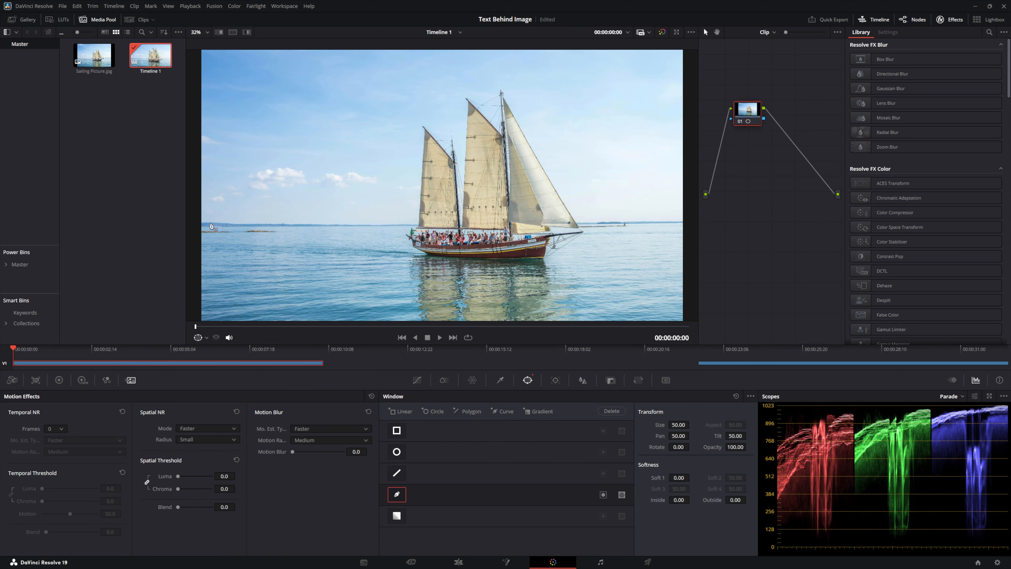
Step: Draw the curve window's points along the horizon from the picture's left side to the ship's rear sail
click(231, 223)
click(254, 225)
click(288, 222)
click(308, 222)
click(332, 223)
click(353, 223)
click(377, 223)
click(394, 223)
click(412, 223)
click(417, 222)
Step: Continue the curve up and around the rear sail and its mast, down into the gap before the middle sail
click(424, 128)
click(425, 126)
click(435, 137)
click(442, 144)
click(448, 152)
click(451, 146)
click(448, 136)
click(449, 132)
click(453, 136)
click(455, 161)
click(456, 175)
click(458, 190)
right_click(460, 211)
click(459, 211)
Step: Trace the curve up the middle sail's rear edge and along its sloping upper edge to the main mast
click(464, 197)
click(463, 190)
click(465, 169)
click(466, 109)
click(466, 103)
click(464, 97)
click(481, 113)
click(490, 122)
click(496, 129)
click(471, 104)
click(502, 133)
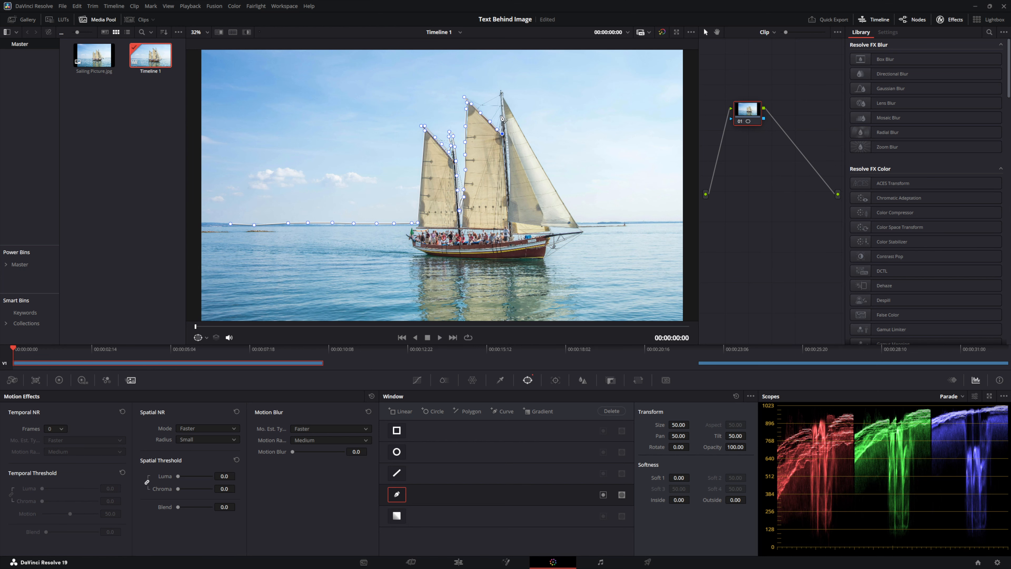
Step: Trace the curve down the front sail's outer edge and along the horizon to the picture's right side
click(506, 101)
click(520, 127)
click(542, 166)
click(567, 209)
click(584, 224)
click(610, 222)
click(652, 221)
click(678, 222)
Step: Run the curve outside the frame around the water and close it at the first horizon point
drag(662, 225, 662, 184)
click(689, 186)
click(693, 224)
click(692, 301)
click(538, 310)
click(337, 308)
click(223, 305)
click(189, 187)
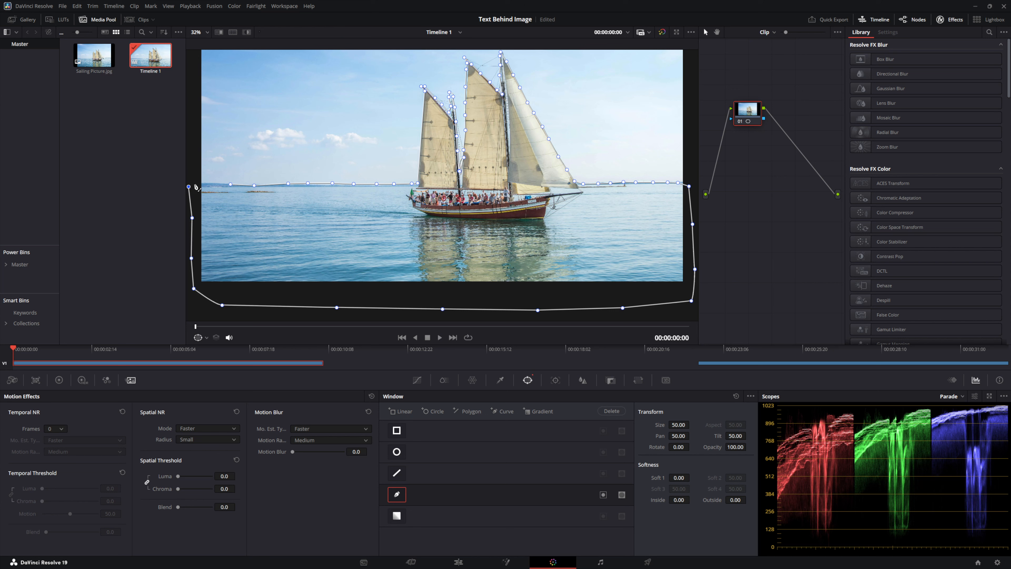
click(195, 183)
click(207, 183)
click(231, 185)
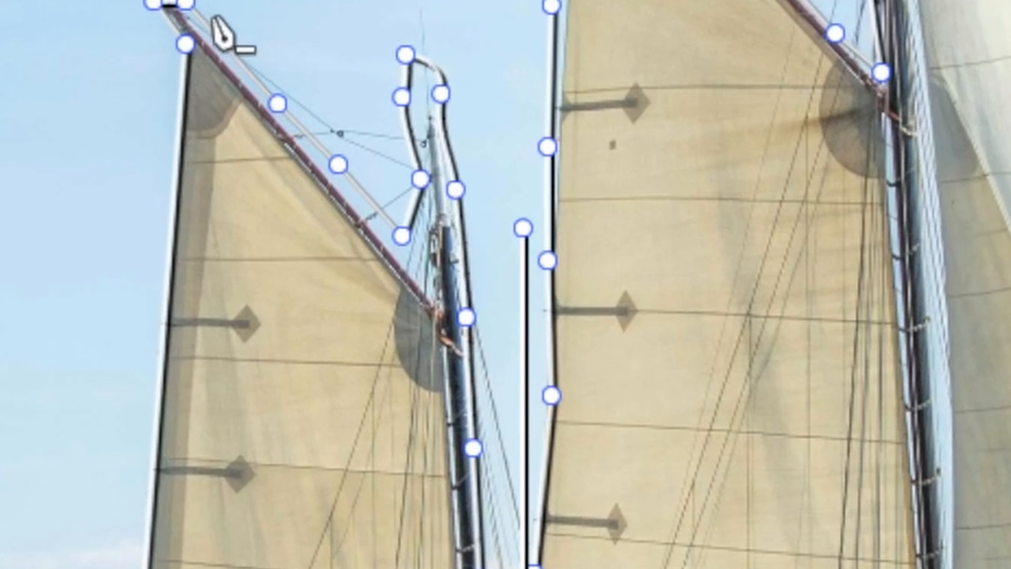
Step: Refine the curve points at the tip and along the sloping upper edge of the rear sail
click(185, 9)
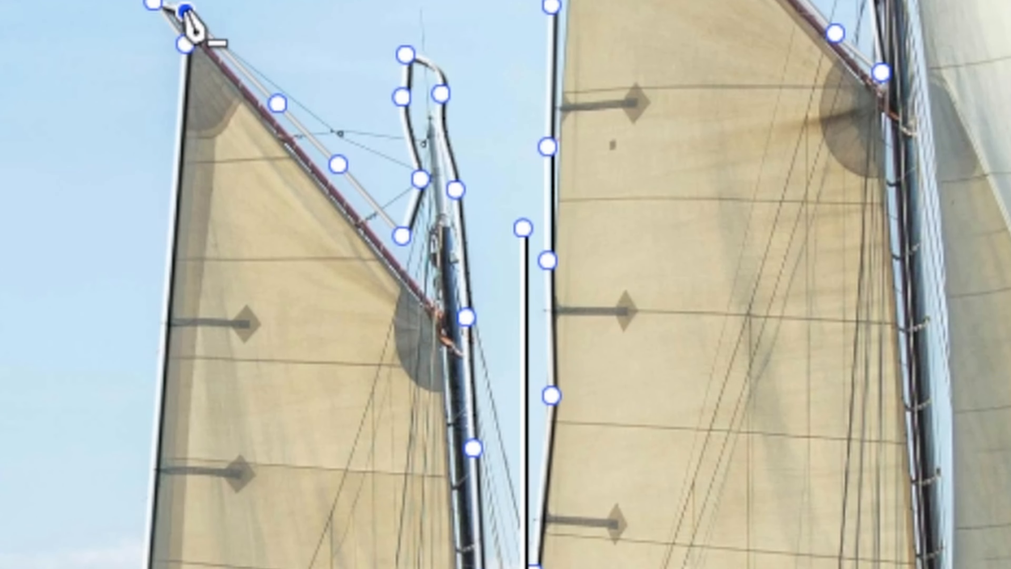
click(279, 105)
click(339, 165)
drag(339, 164, 334, 185)
drag(402, 236, 400, 243)
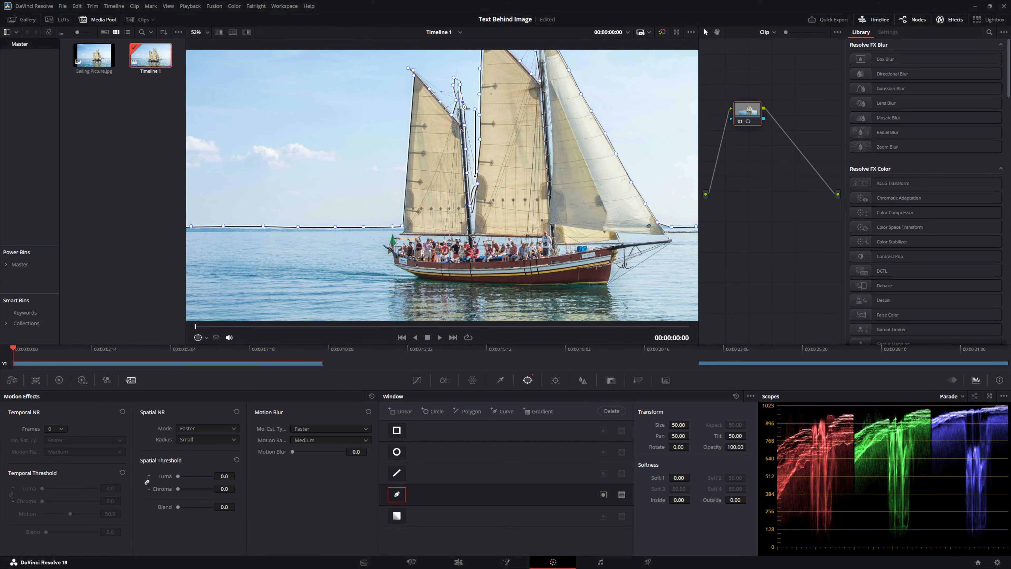
Step: Adjust the curve points around the rear mast, in the gap between the sails and at the horizon near the bow
drag(463, 102, 454, 85)
click(469, 209)
drag(469, 210, 471, 226)
drag(477, 184, 475, 186)
drag(672, 227, 661, 226)
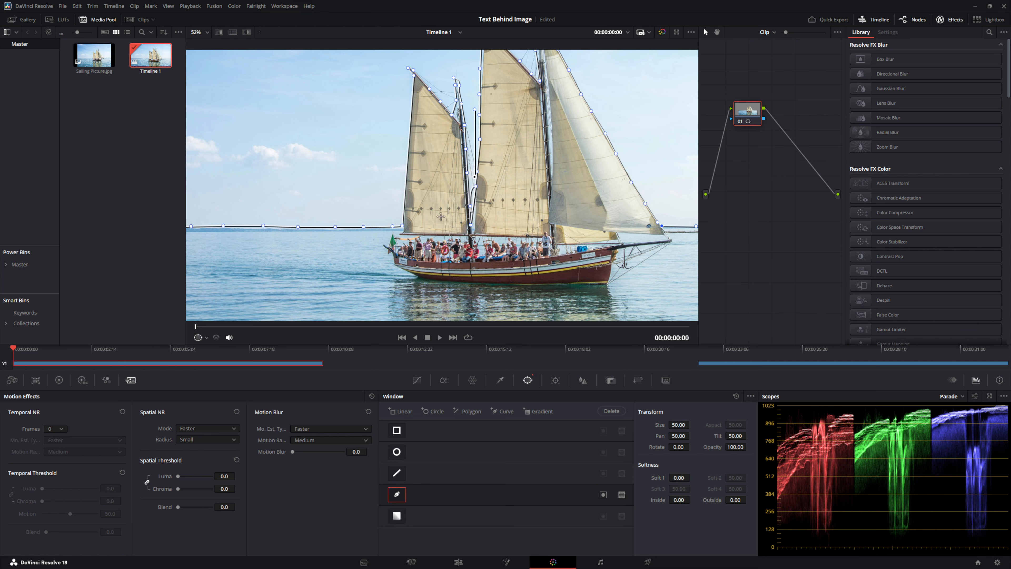
Step: Track the curve window forward and in reverse through the clip, then return to the first frame
scroll(400, 238, up, 1)
scroll(399, 235, down, 5)
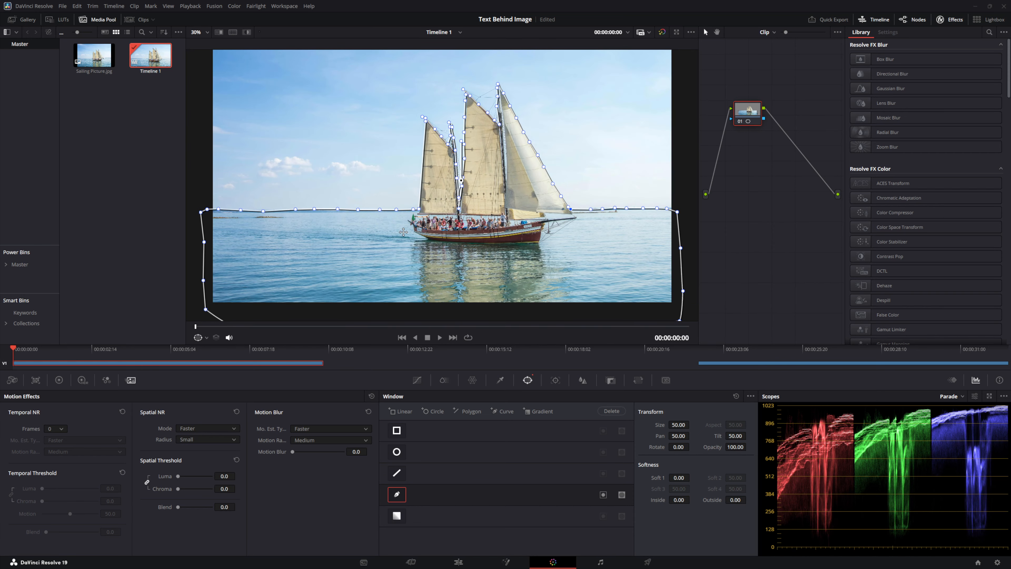
scroll(403, 232, up, 2)
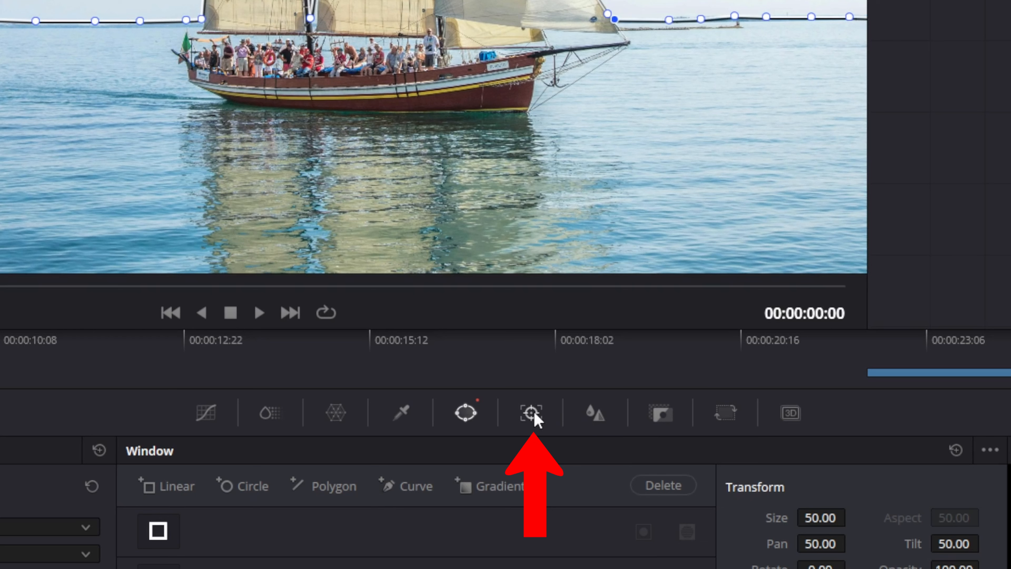
click(533, 414)
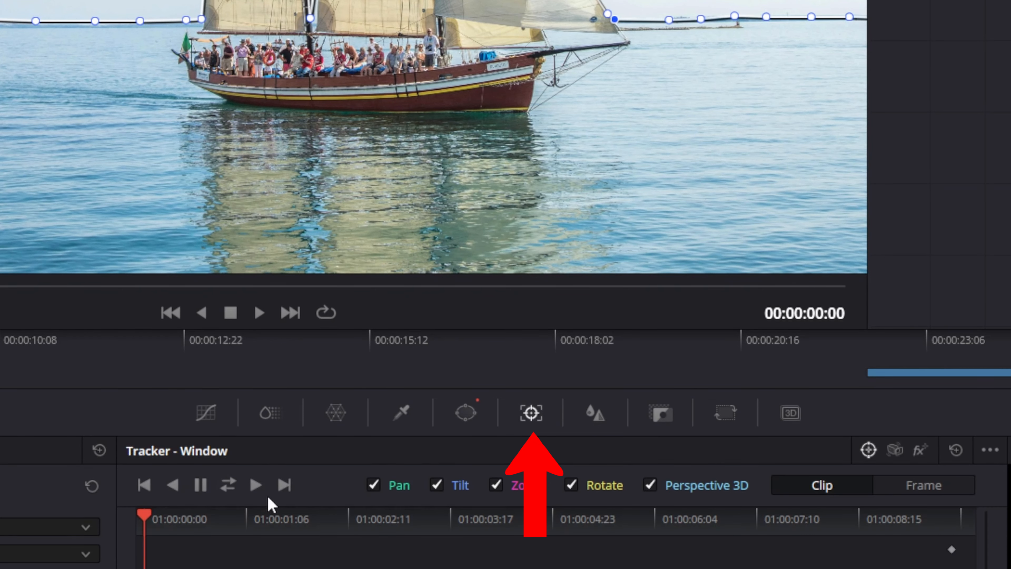
click(229, 490)
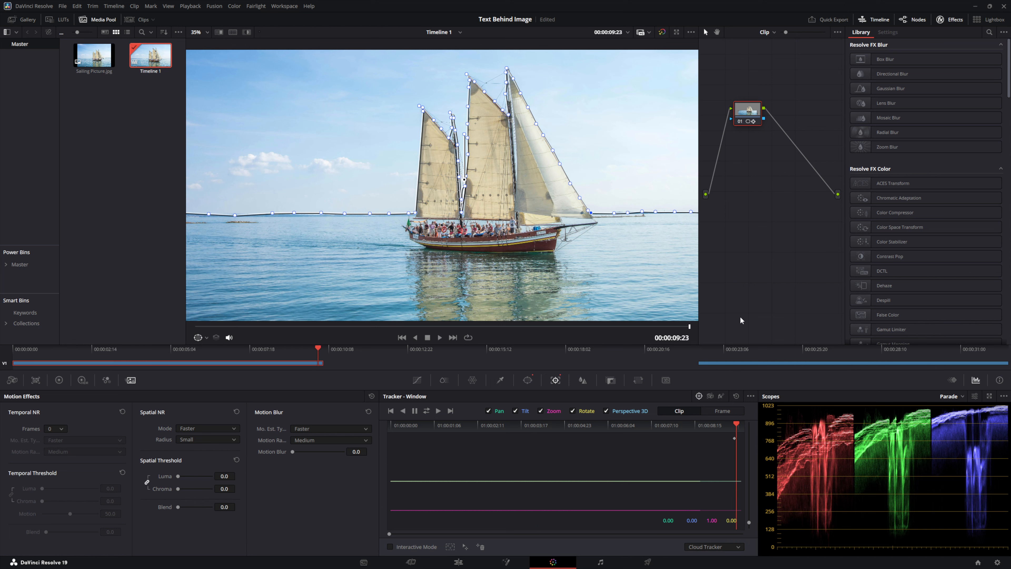
key(Home)
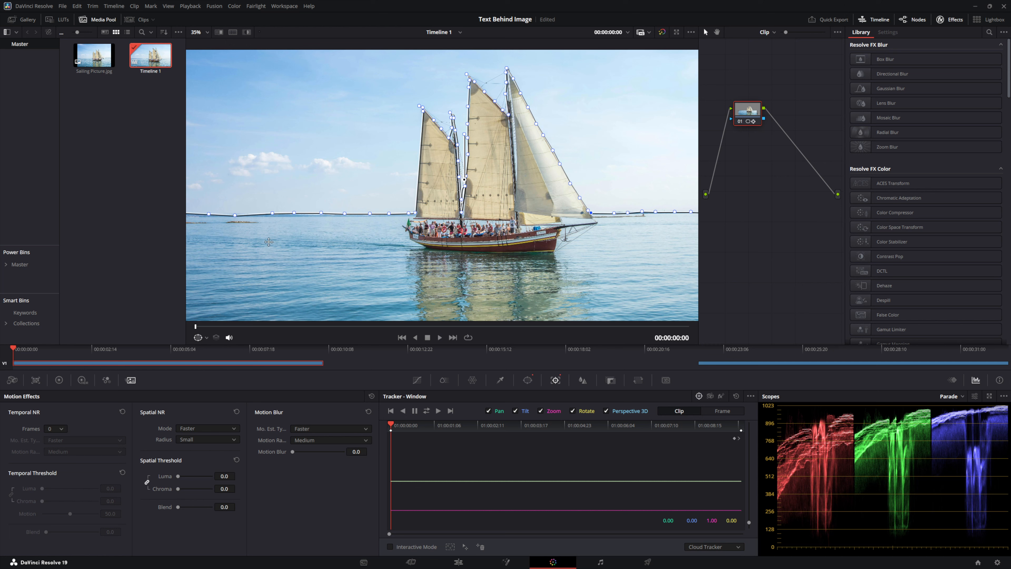
Step: Nudge a curve point on the left horizon slightly upward and check the masked area with Highlight
drag(235, 215, 235, 214)
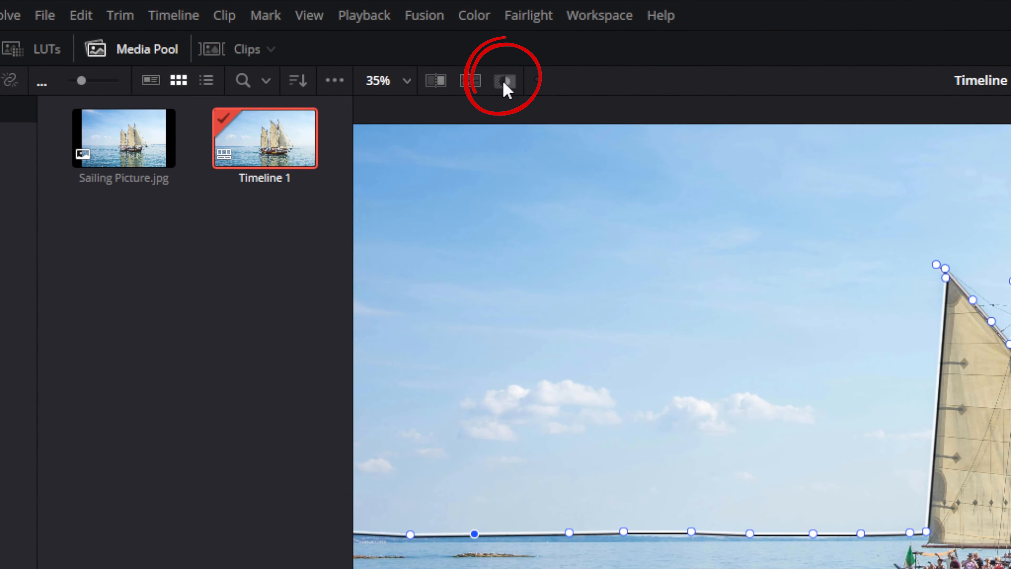
click(504, 81)
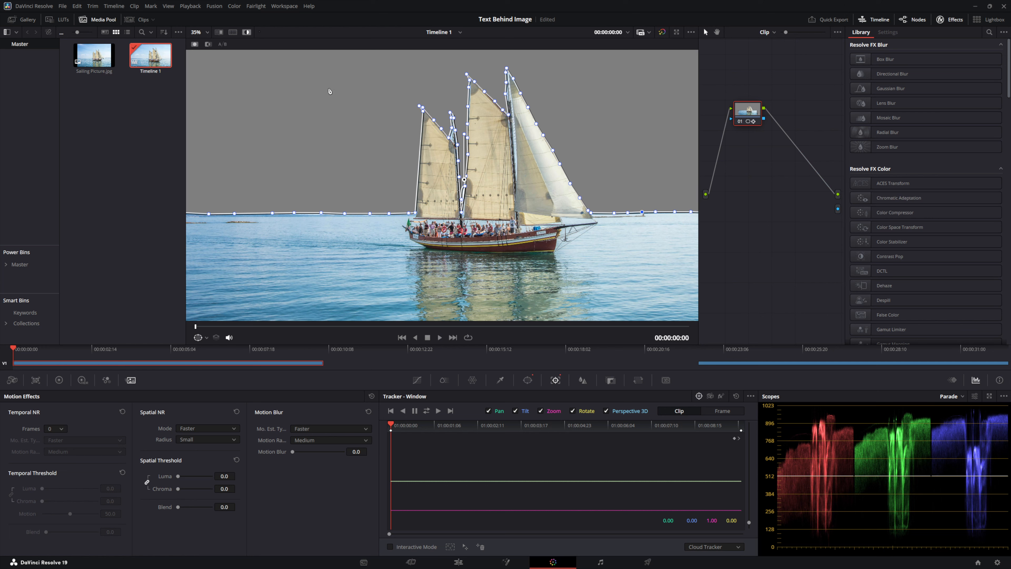
click(247, 32)
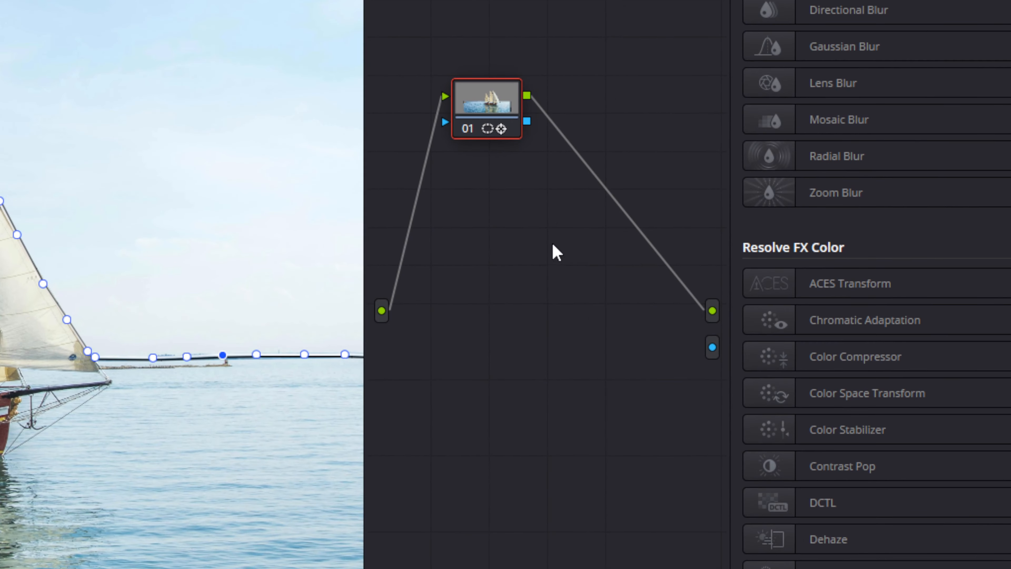
Step: Add an alpha output to the node graph and connect node 01's alpha to it
right_click(553, 262)
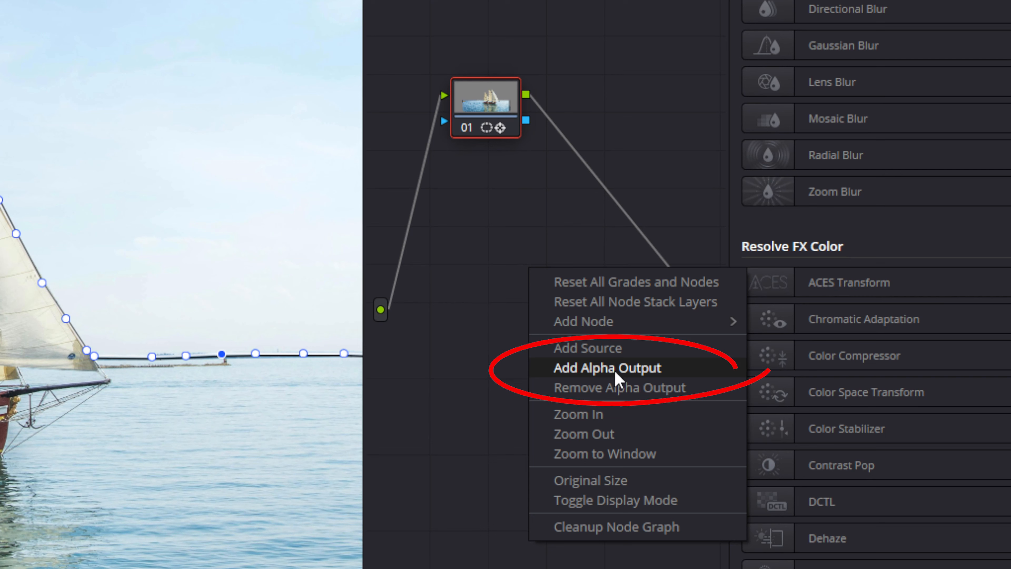
click(617, 376)
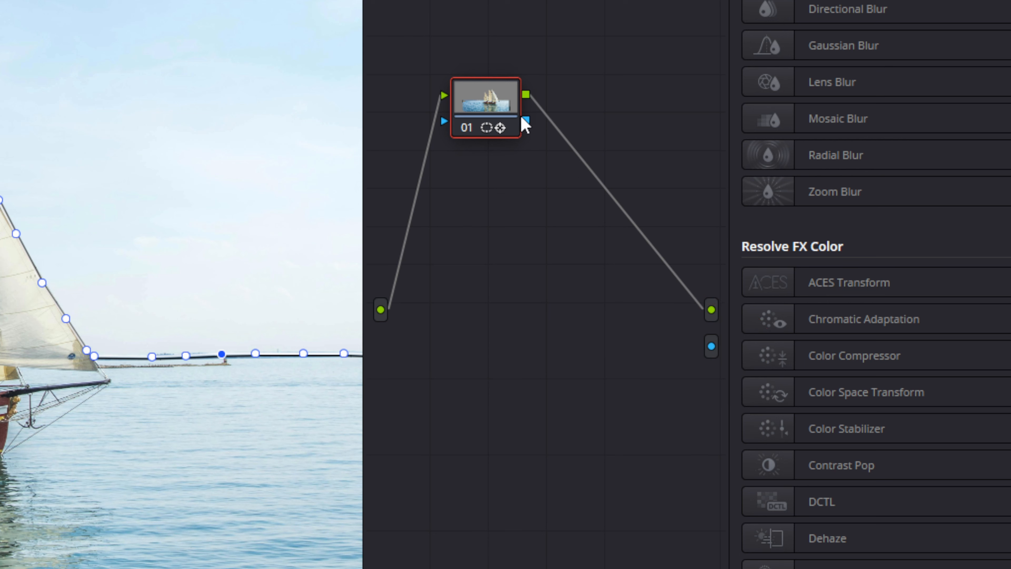
mouse_move(525, 120)
mouse_down()
mouse_move(670, 338)
mouse_move(712, 362)
mouse_move(712, 346)
mouse_up()
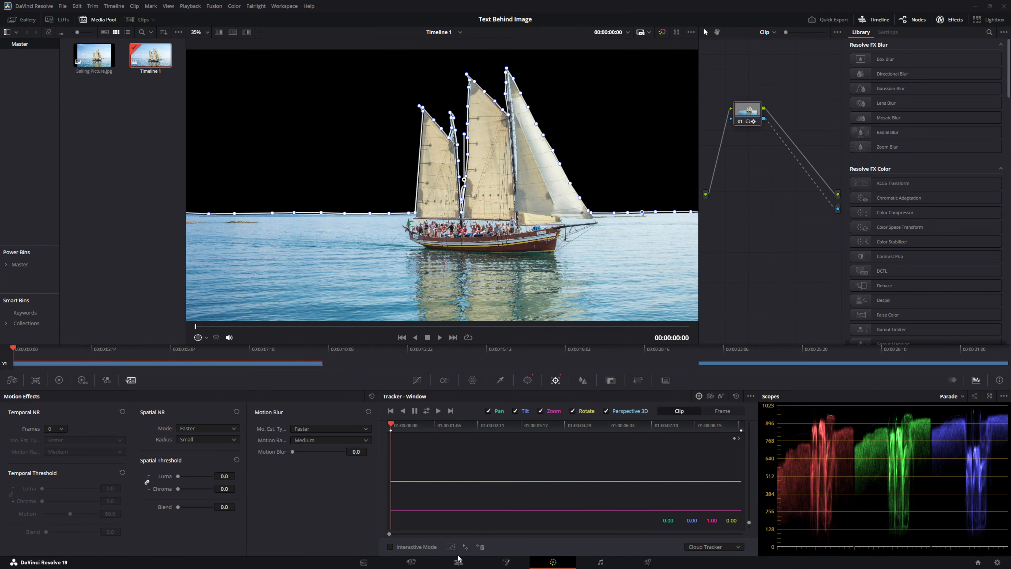
Step: On the Edit page, stack the masked clip on Video 3 above the unmasked copy at the start of Video 1
click(459, 562)
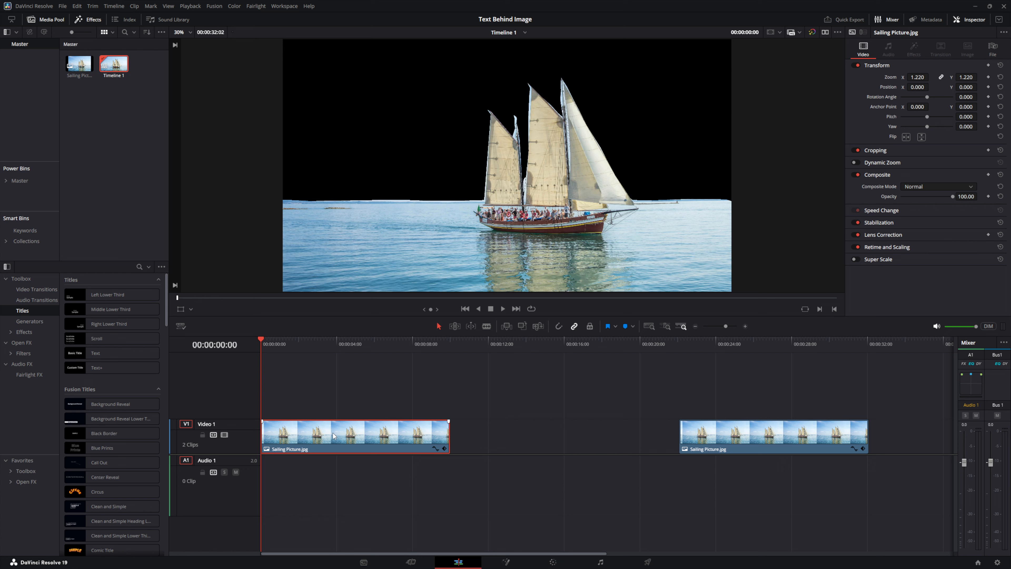
drag(333, 435, 334, 403)
drag(680, 428, 458, 424)
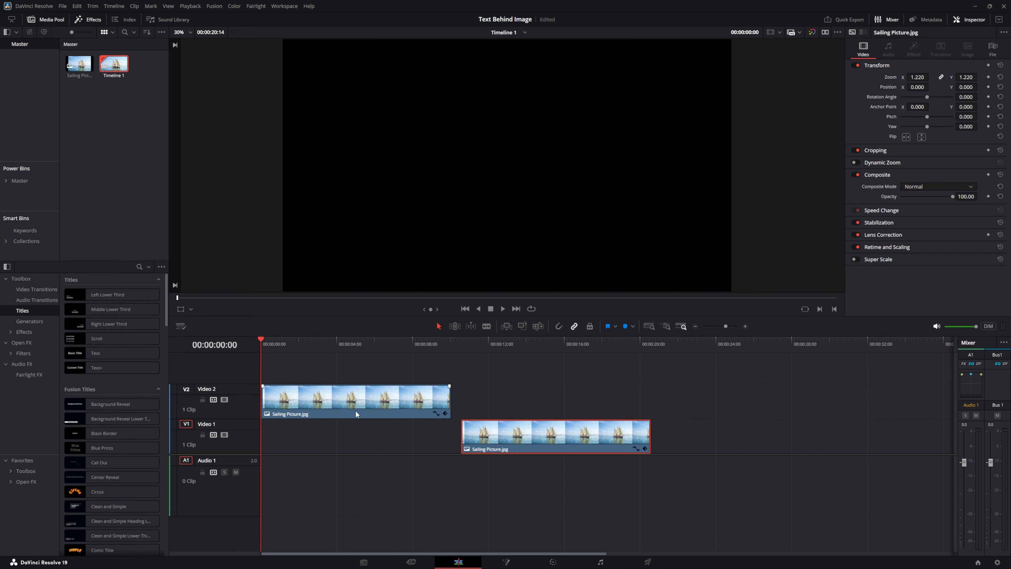
drag(344, 411, 342, 374)
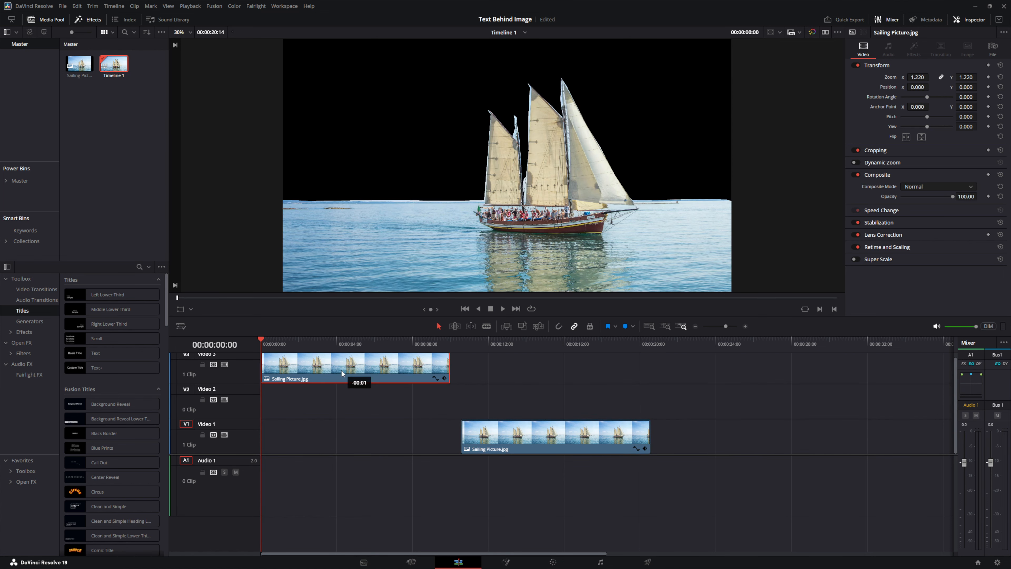
scroll(326, 399, up, 1)
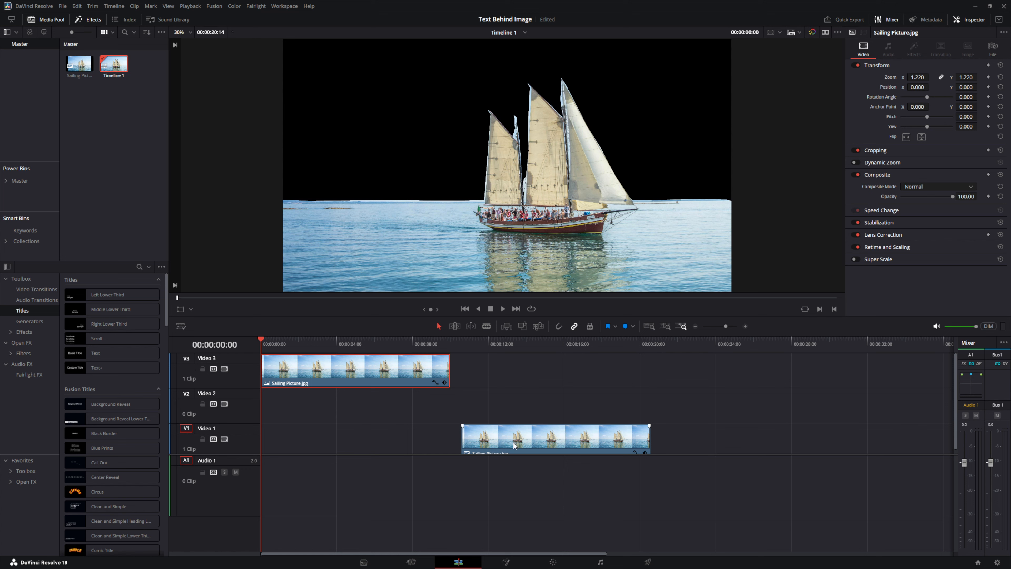
drag(517, 445, 309, 459)
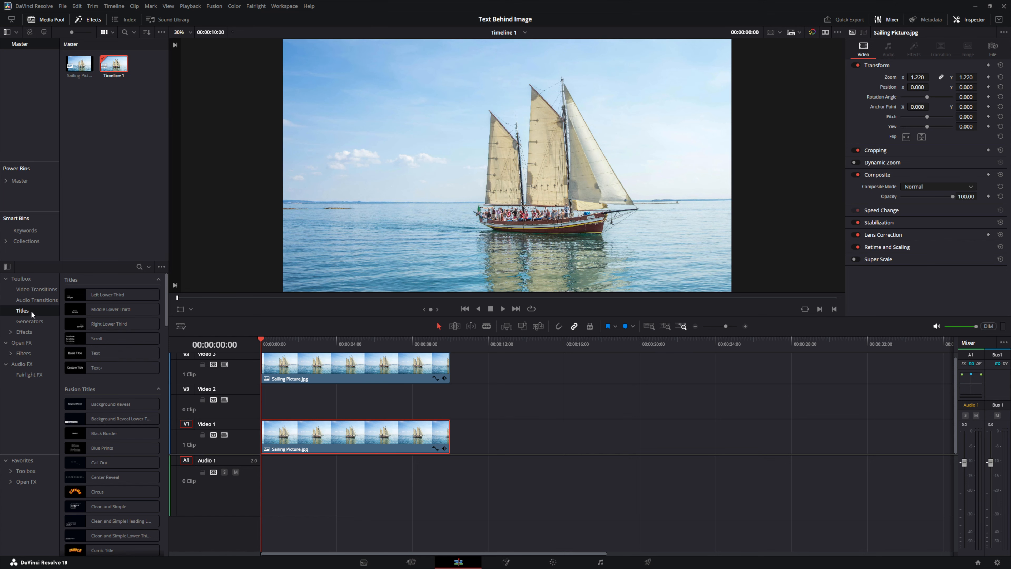
Step: Add a Text+ title reading "SAILING" on Video 2, extended to the same length as the picture clips
drag(115, 367, 259, 403)
drag(353, 399, 449, 400)
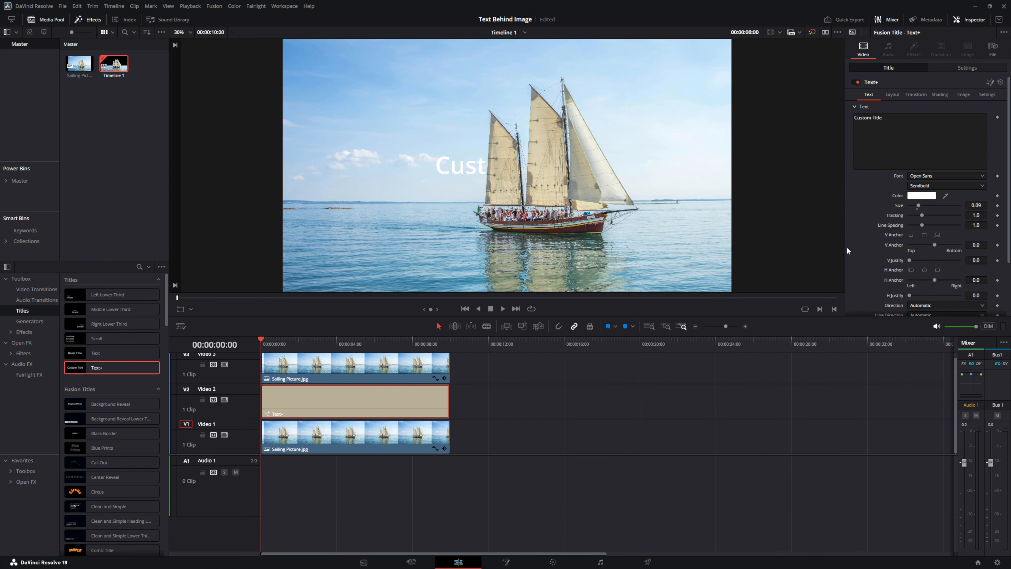
drag(910, 115, 845, 117)
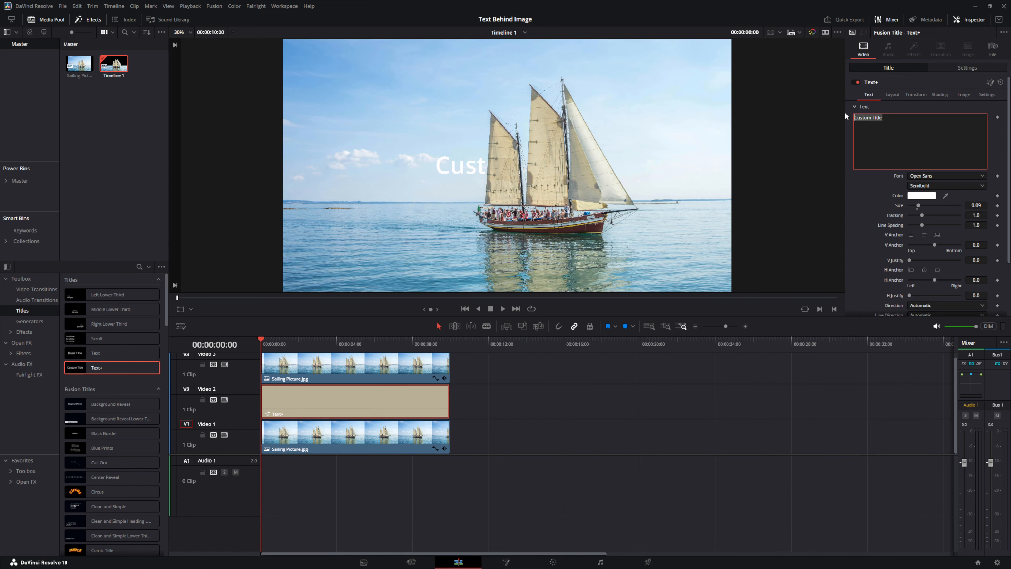
text(Sailing)
drag(866, 122, 833, 120)
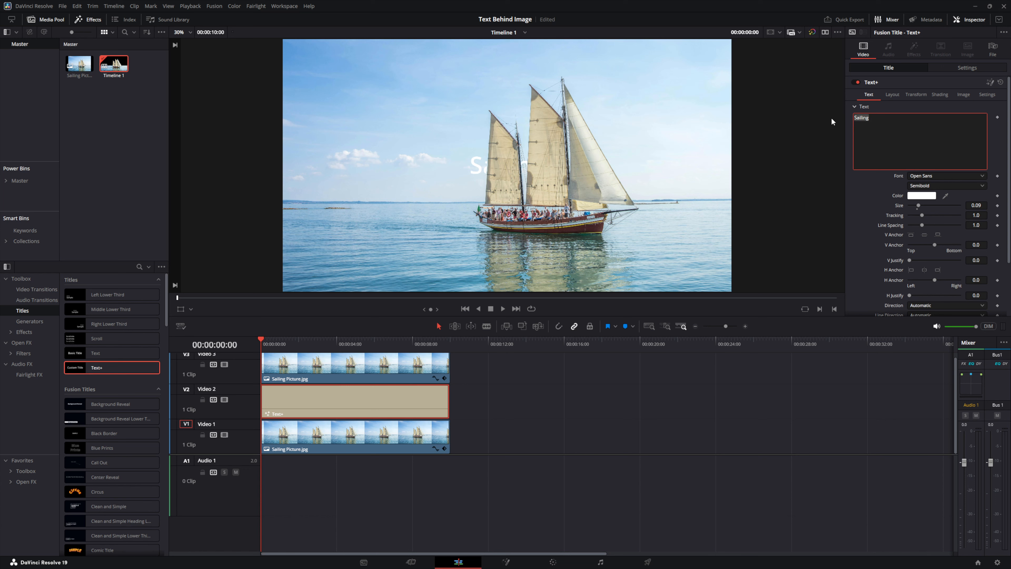
text(sAILING)
Step: Change the SAILING title's font to Impact
click(925, 175)
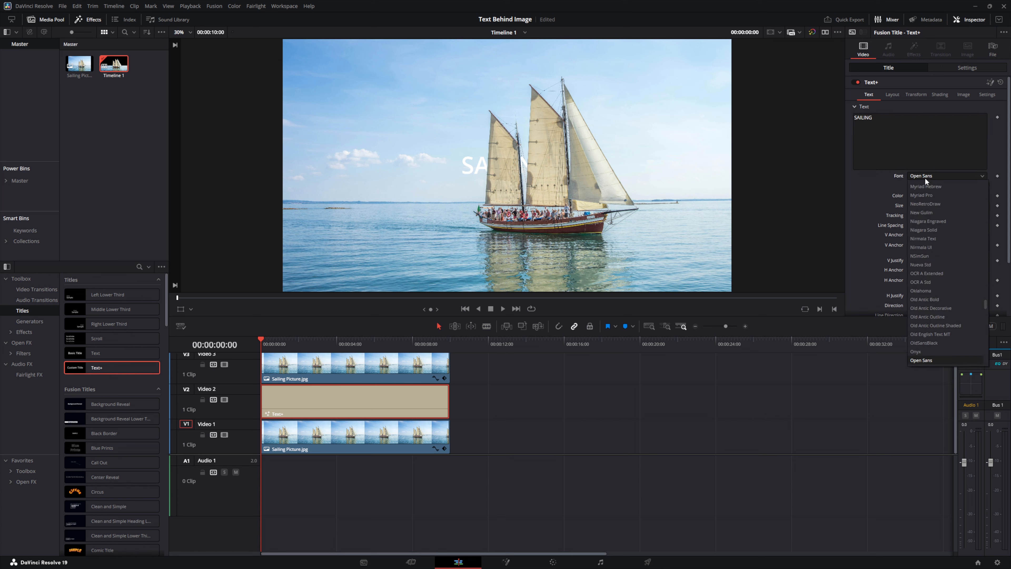
key(i)
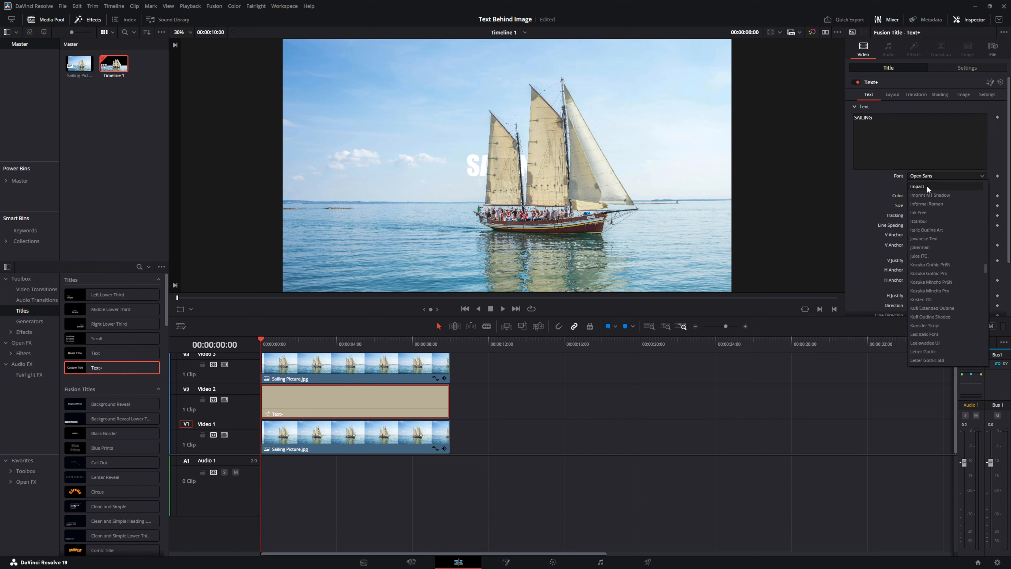
click(926, 186)
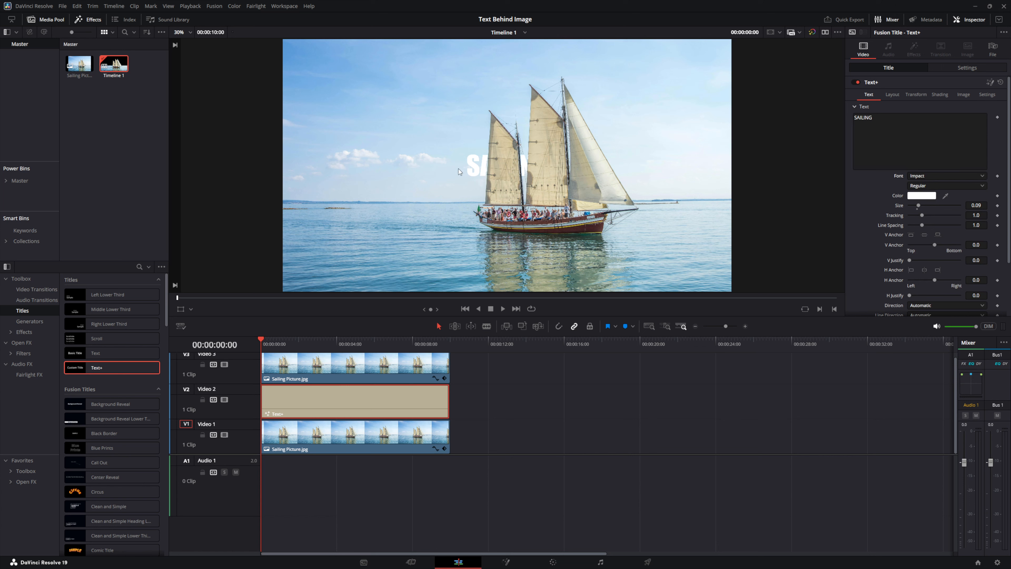
Step: Enlarge the SAILING title to a zoom of 4.030 and raise it to a Y position of 296
click(983, 68)
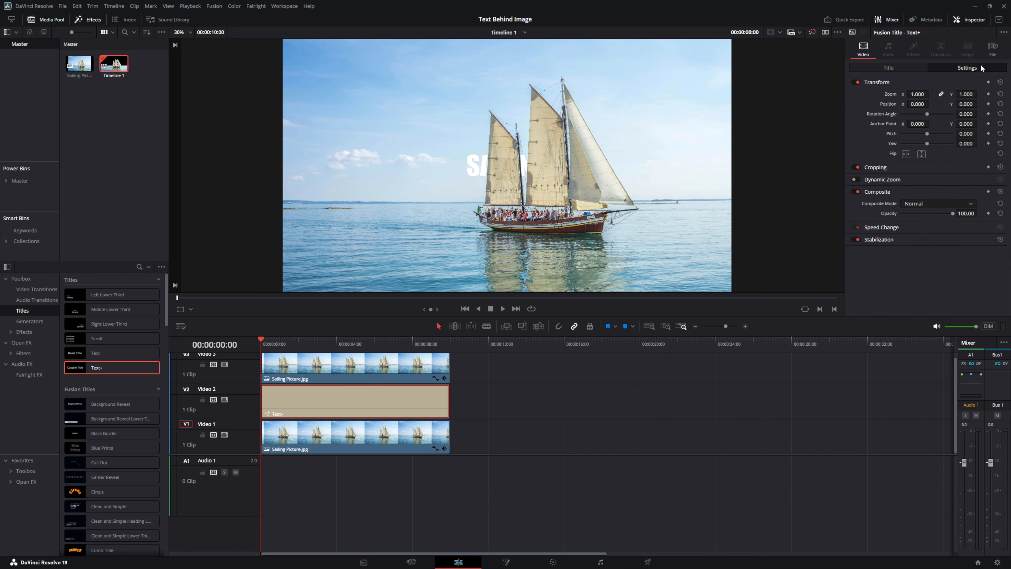
drag(918, 94, 967, 104)
right_click(977, 104)
click(968, 104)
drag(969, 104, 983, 105)
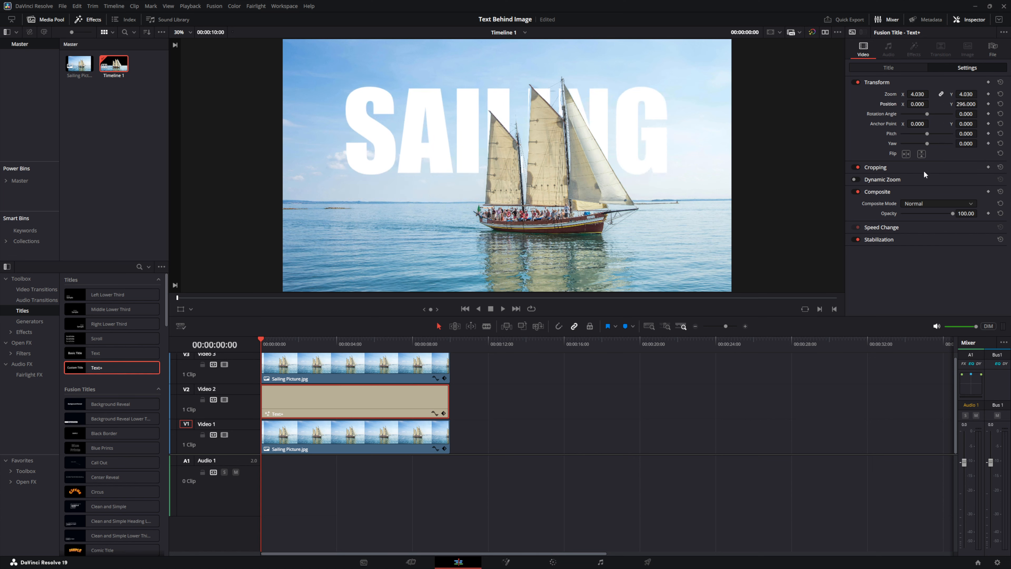
Step: Recolor the SAILING title to the blue #3d71ff
click(903, 71)
click(923, 195)
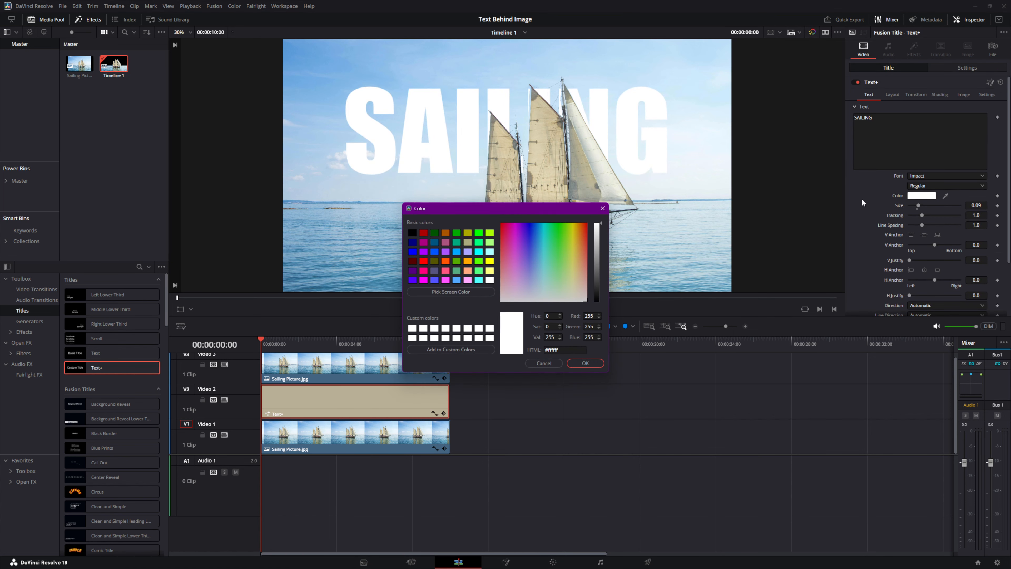
click(544, 259)
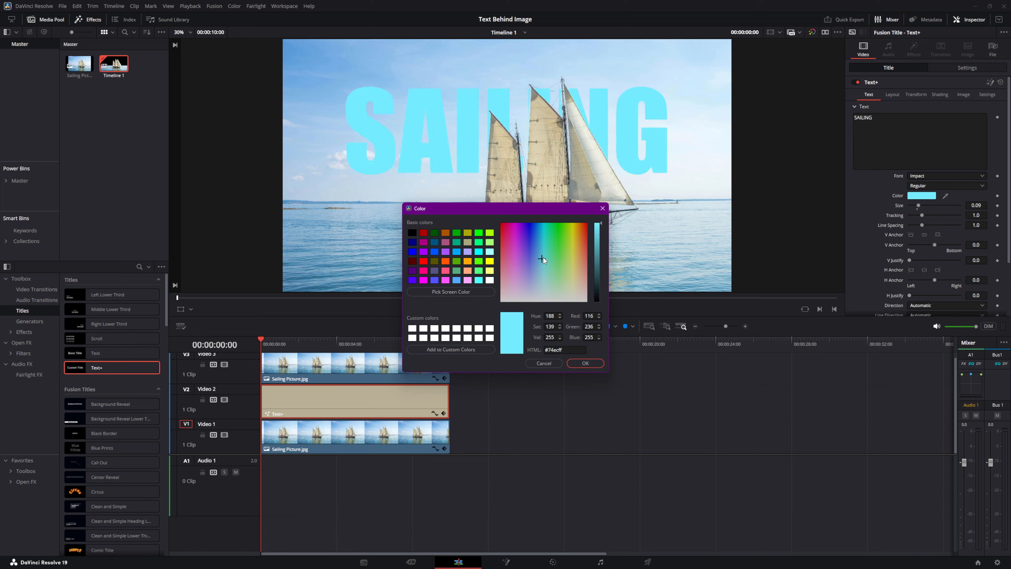
click(535, 268)
drag(535, 267, 532, 241)
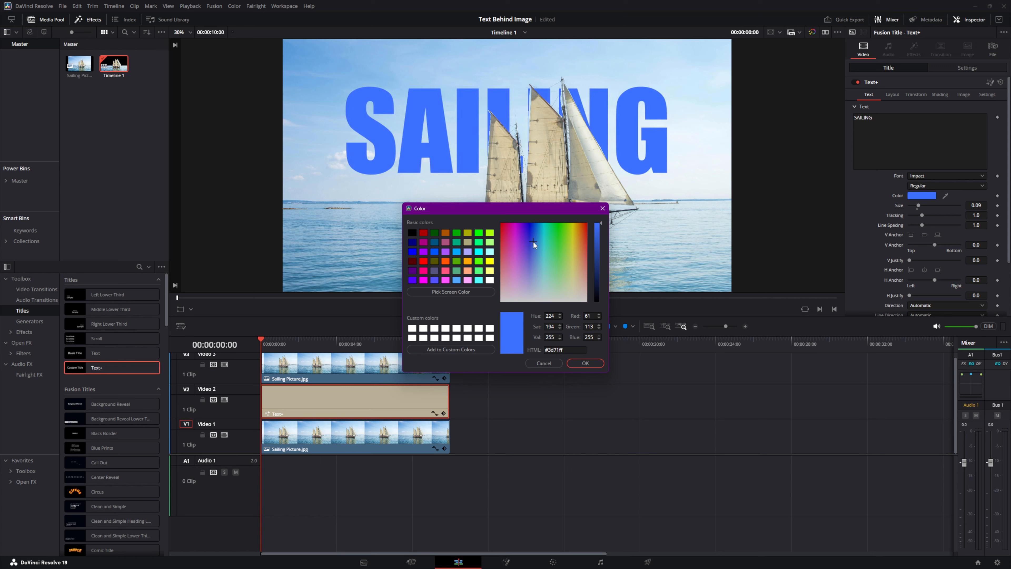
click(580, 364)
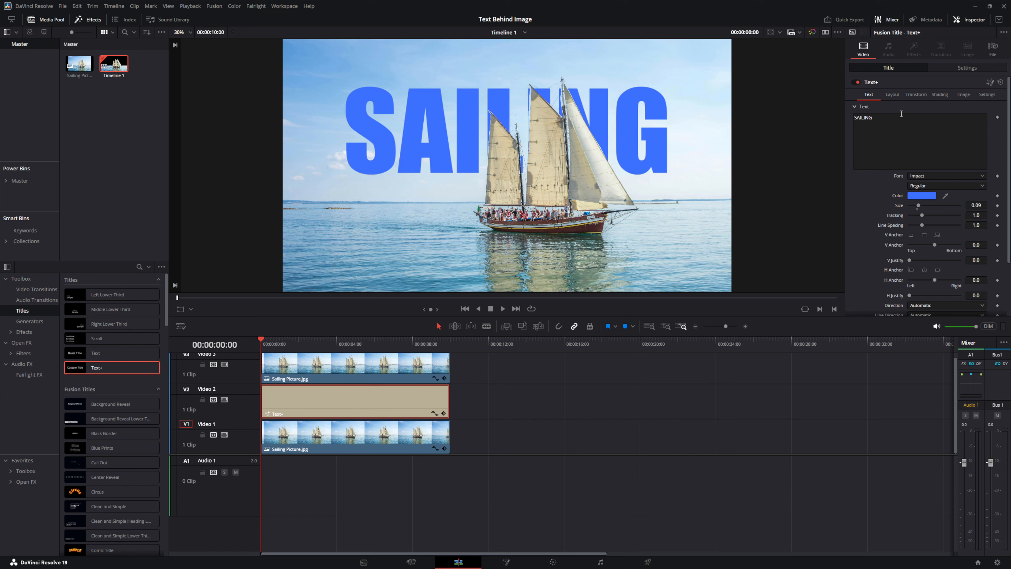
Step: Move the title out of frame to X position -3347 and add a Position keyframe at the start of the clip
click(957, 70)
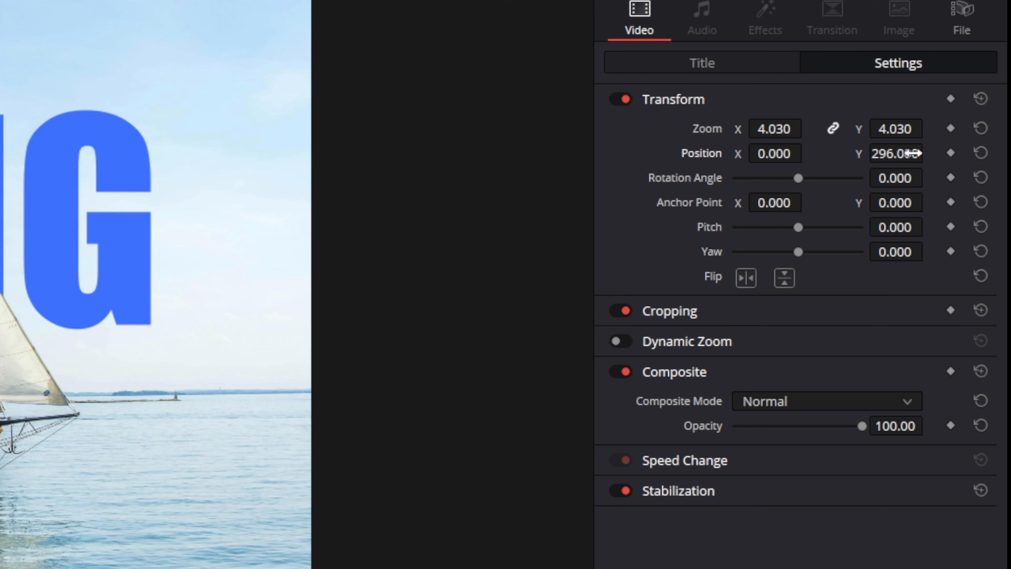
drag(772, 154, 627, 154)
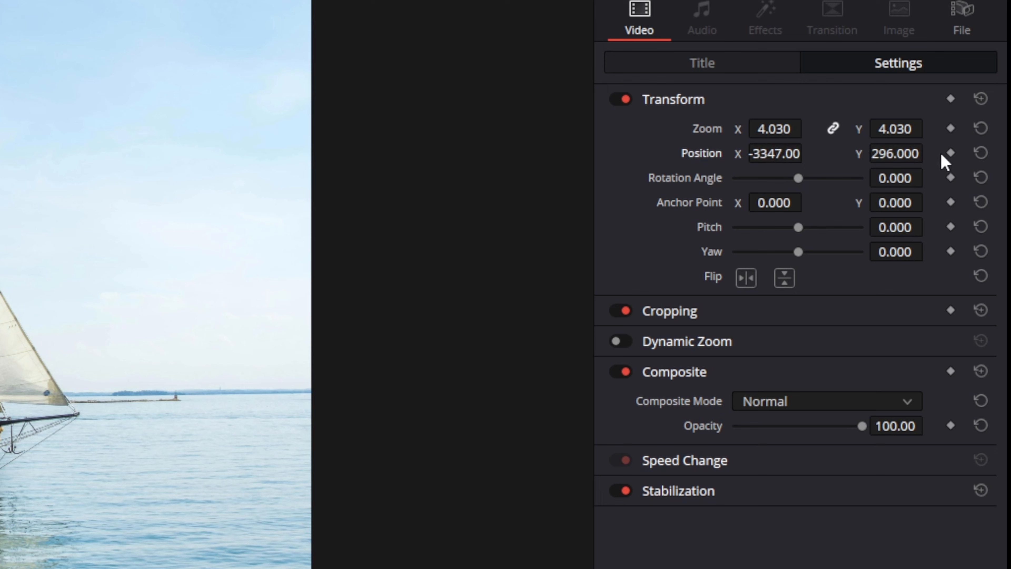
click(950, 153)
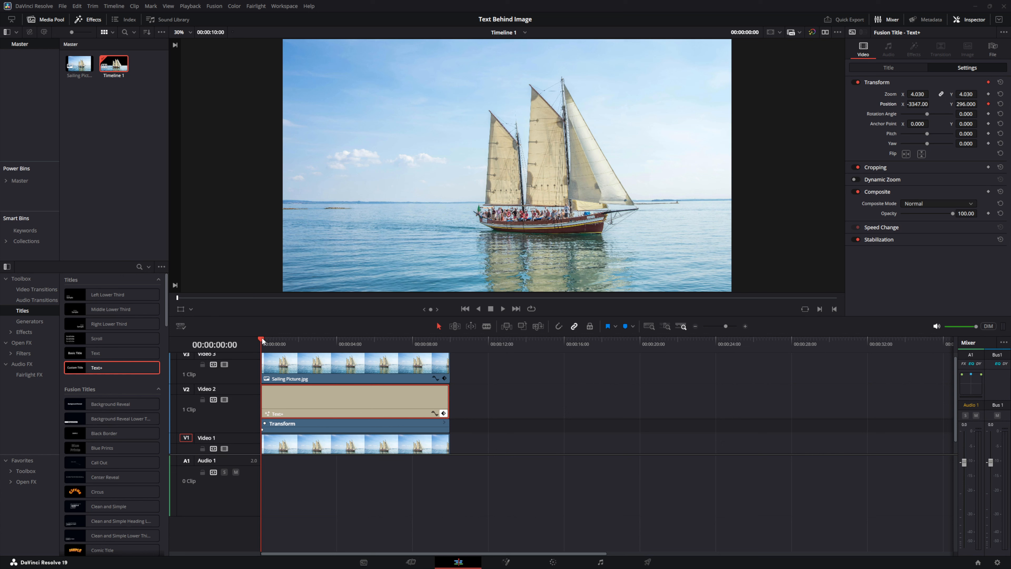
Step: At 00:00:05:10, bring the title back behind the ship by keyframing its X position at 50
drag(261, 338, 364, 337)
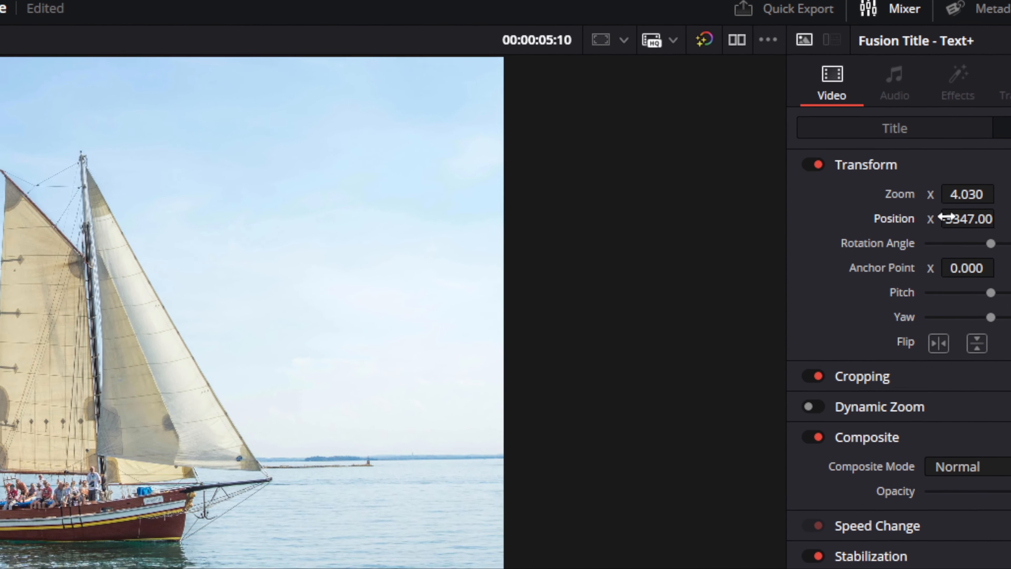
drag(947, 217, 1001, 217)
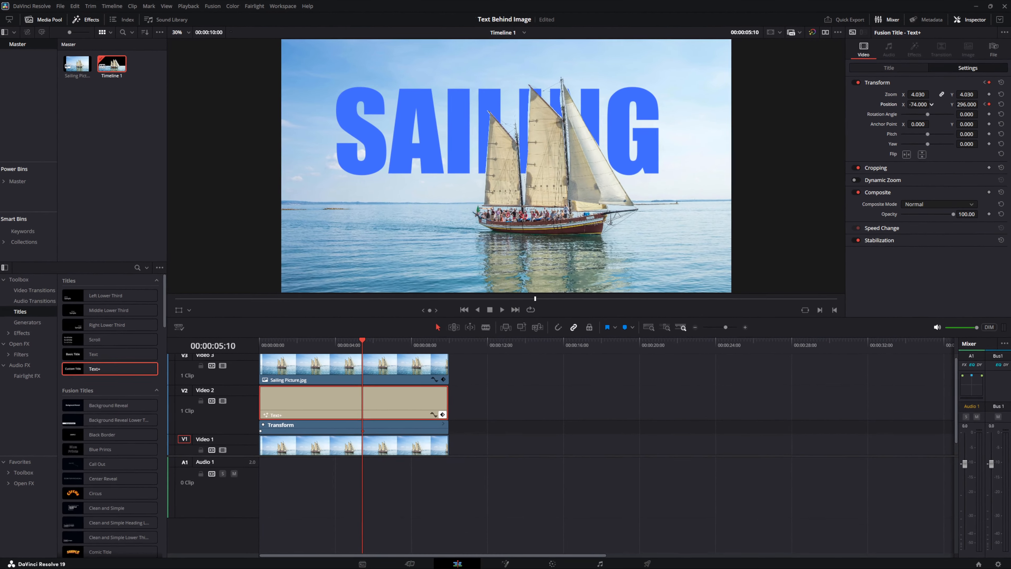
drag(912, 104, 911, 104)
key(ctrl+s)
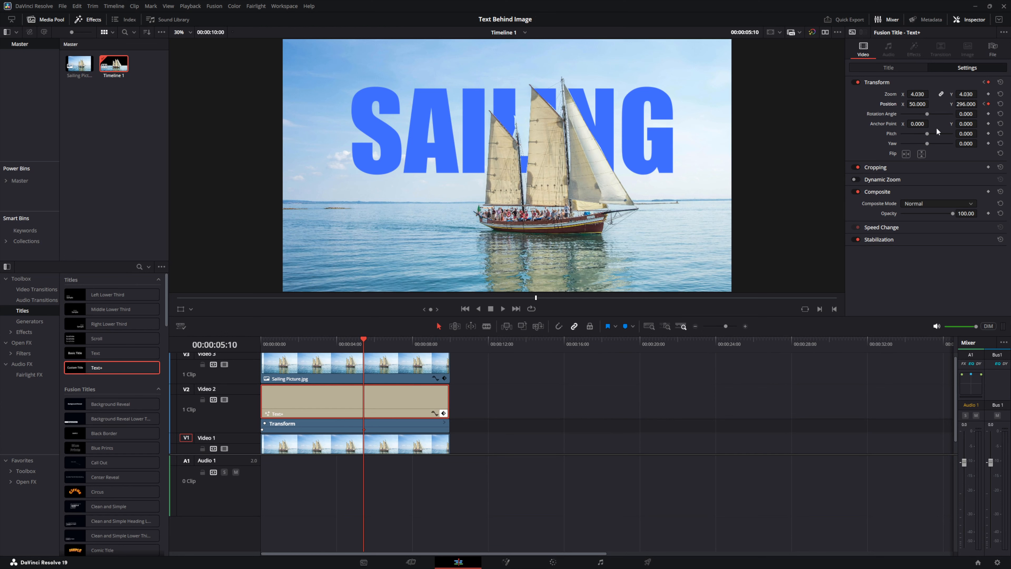
Step: Play the title's slide-in animation from the start of the timeline, then return the playhead to the beginning
drag(363, 338, 264, 351)
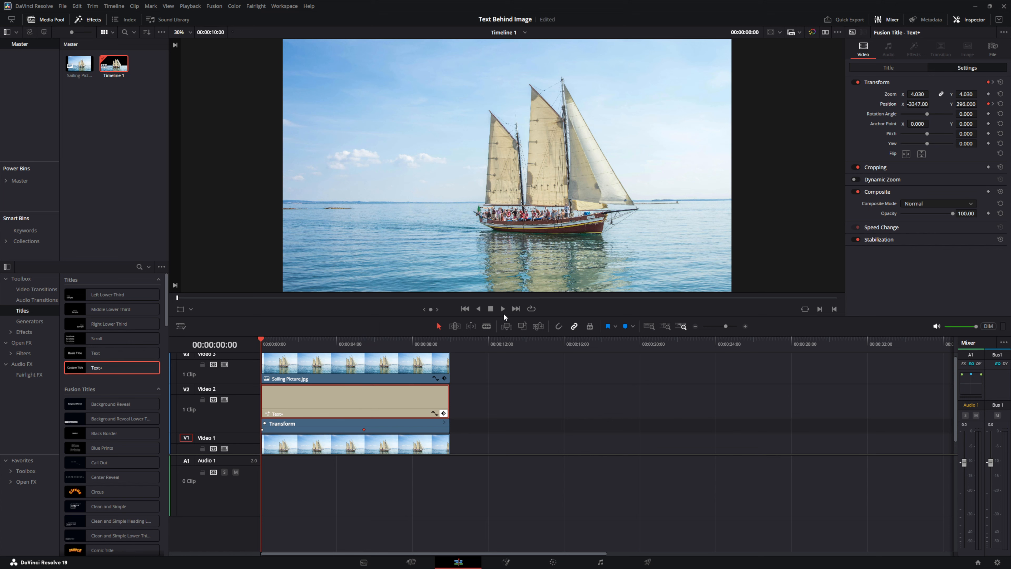
click(502, 308)
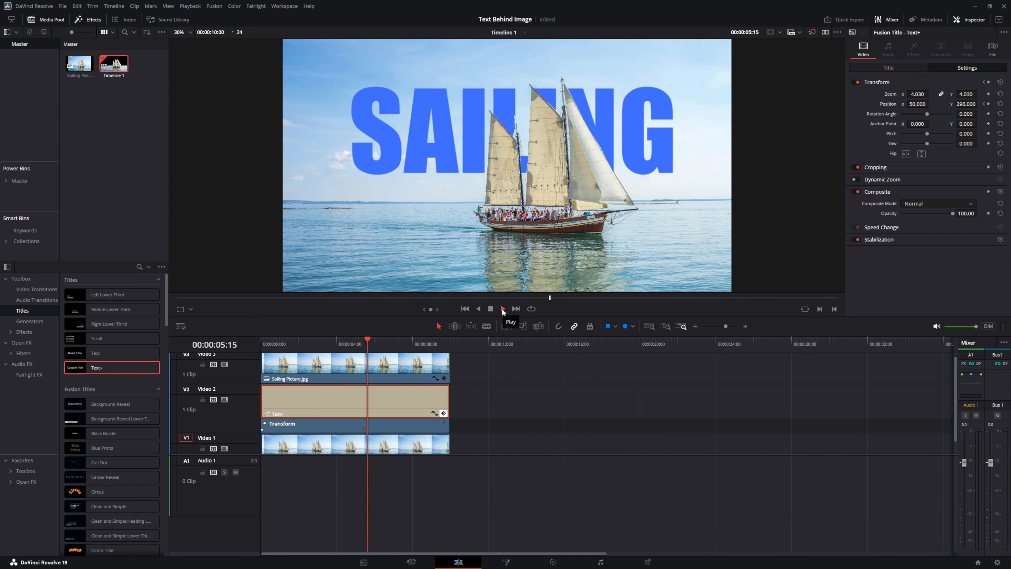
click(500, 310)
drag(417, 339, 241, 345)
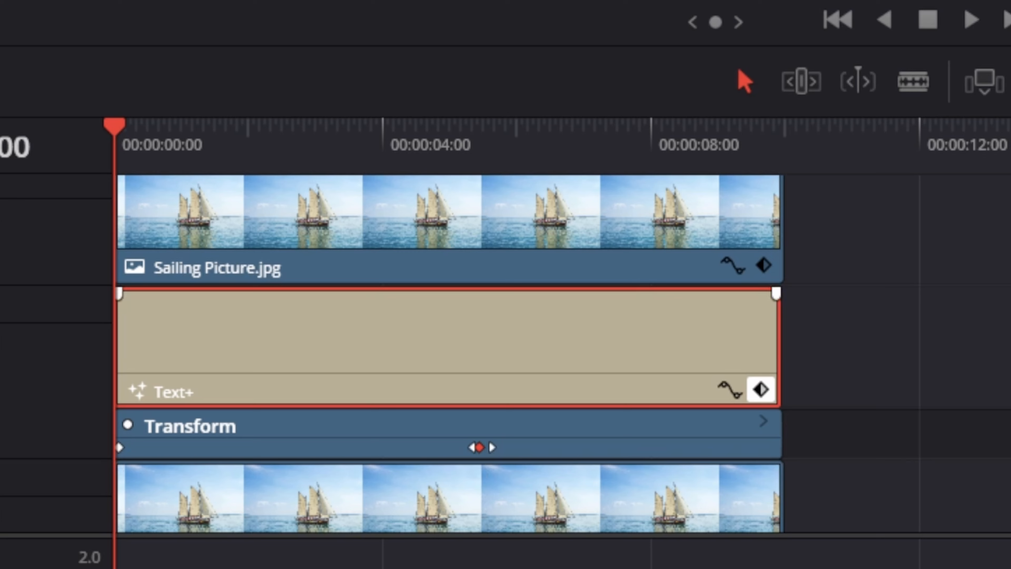
Step: Set the title's ending Transform keyframe to Ease In and play back the animation
right_click(480, 447)
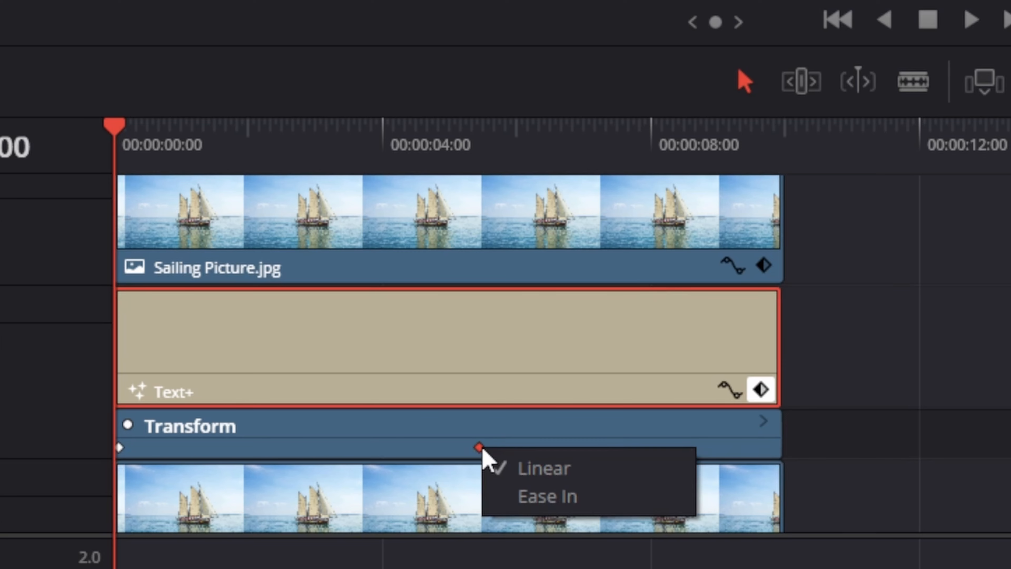
click(535, 497)
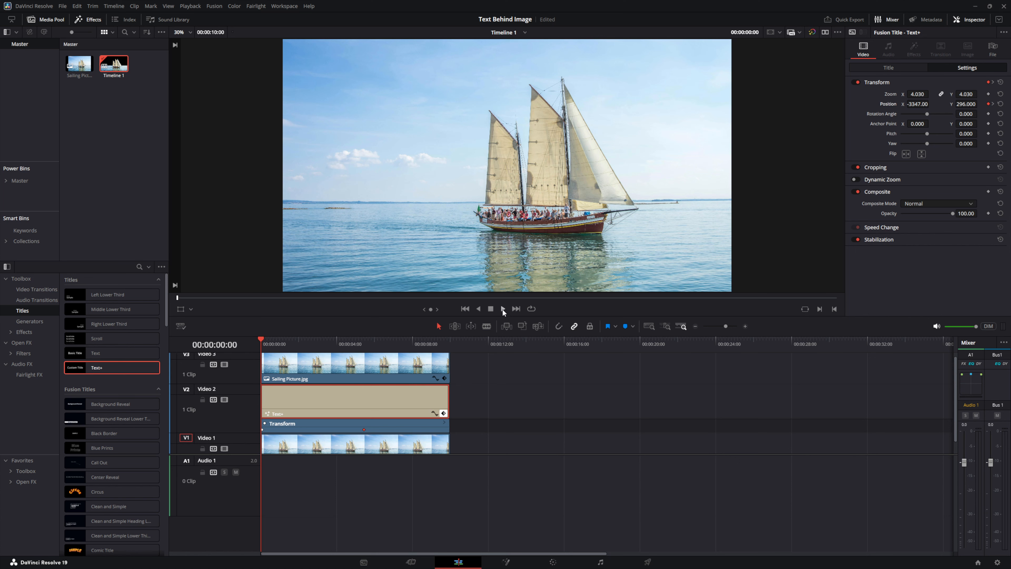
click(503, 308)
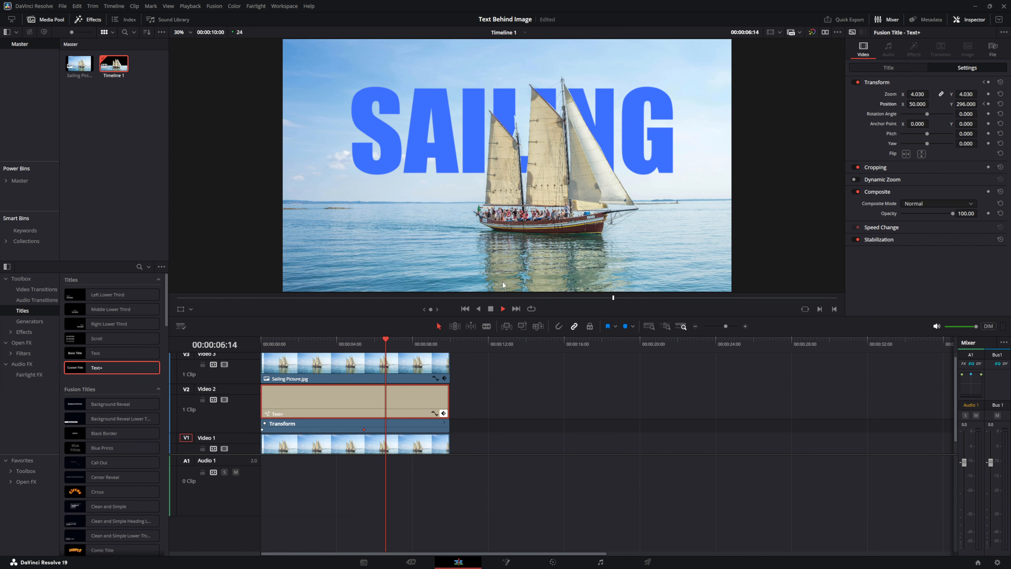
click(491, 308)
key(ctrl+s)
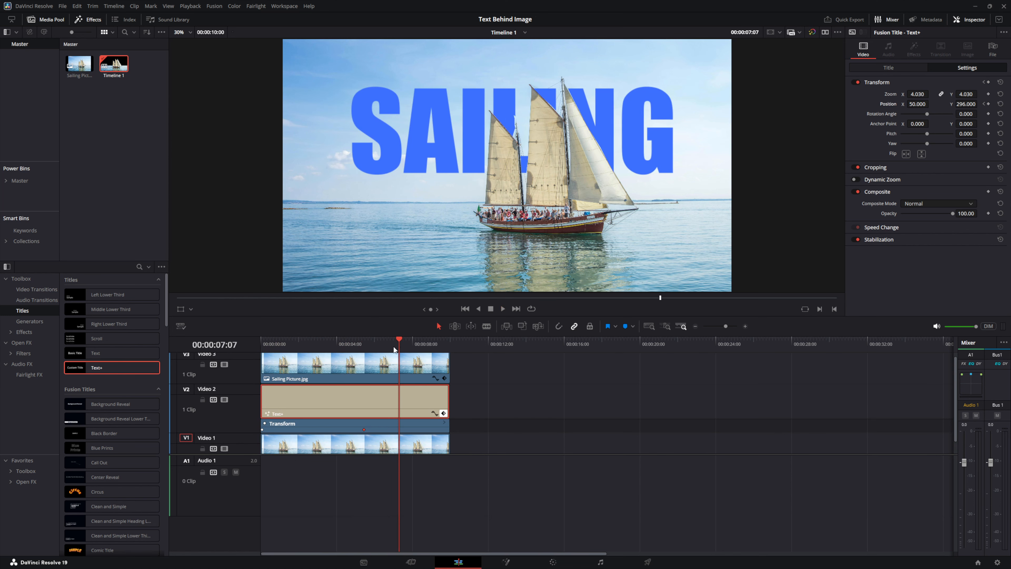
Step: Move the title's ending keyframe earlier, to about 1.5 seconds, and play the faster slide-in from the start
drag(364, 430, 290, 430)
click(261, 339)
click(504, 309)
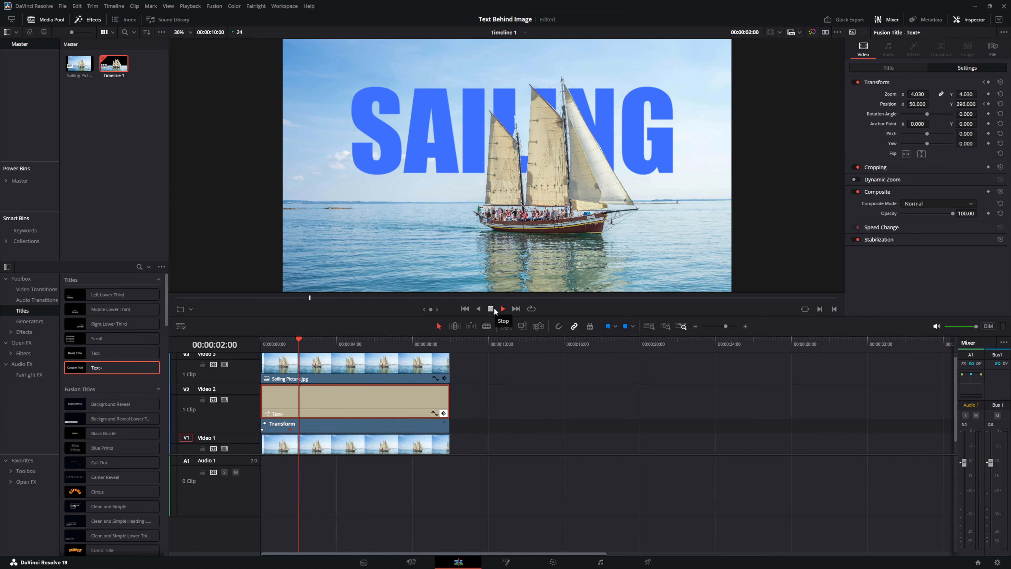
click(492, 310)
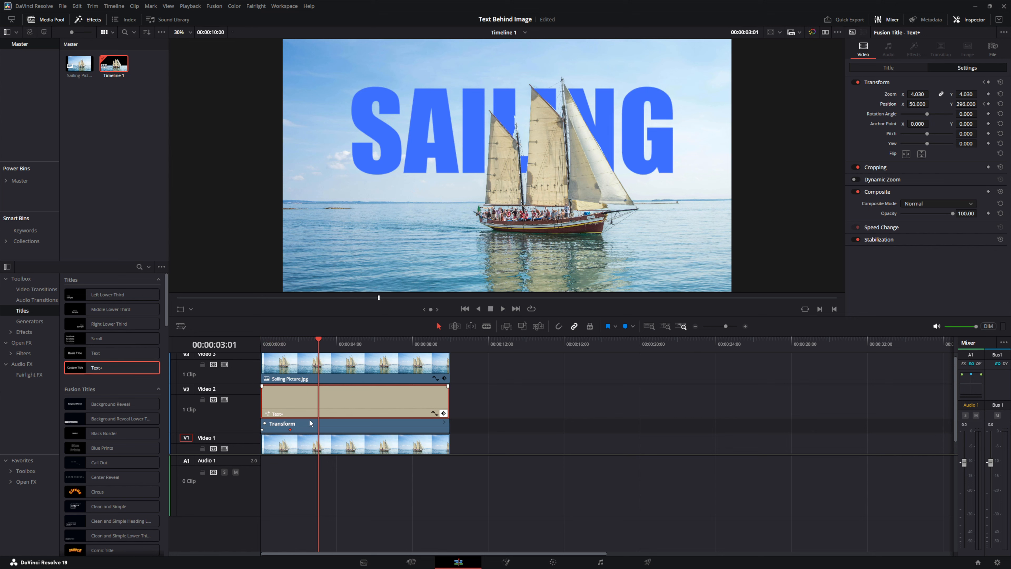
Step: Move the title's ending keyframe to about 7.5 seconds and its starting keyframe to about 3.5 seconds, then review the animation from the start
drag(290, 429, 404, 435)
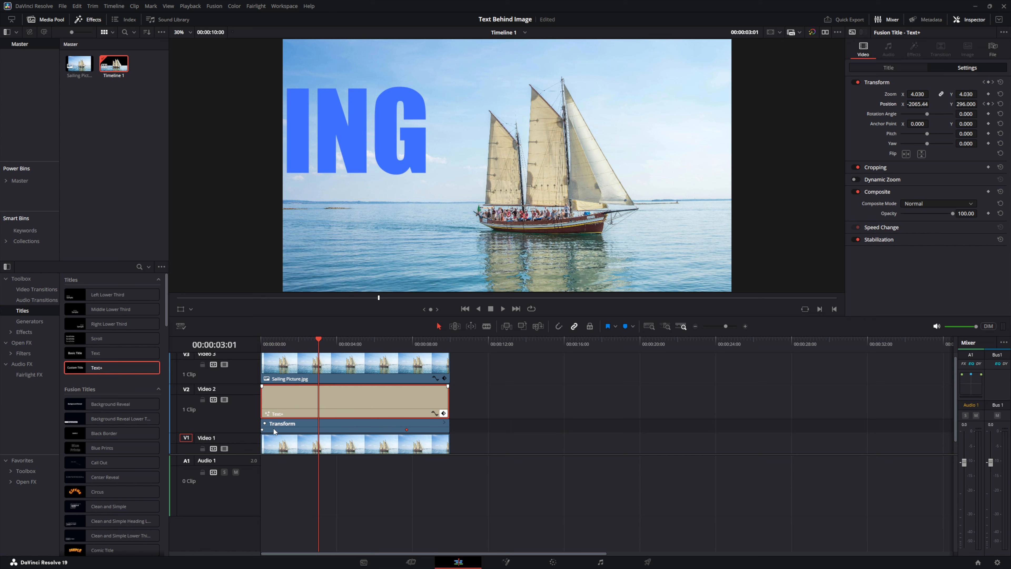
drag(262, 430, 327, 434)
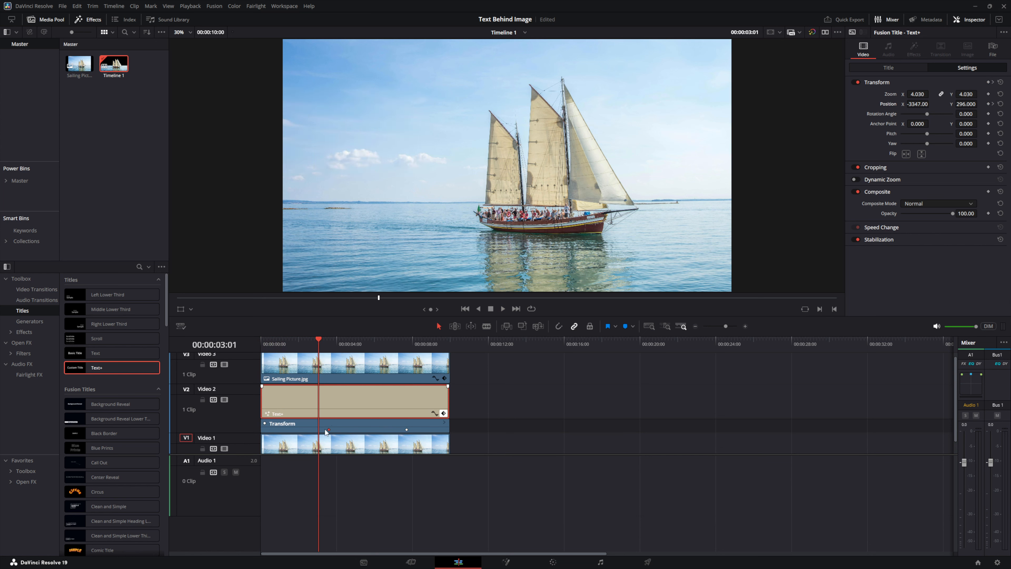
drag(320, 338, 252, 342)
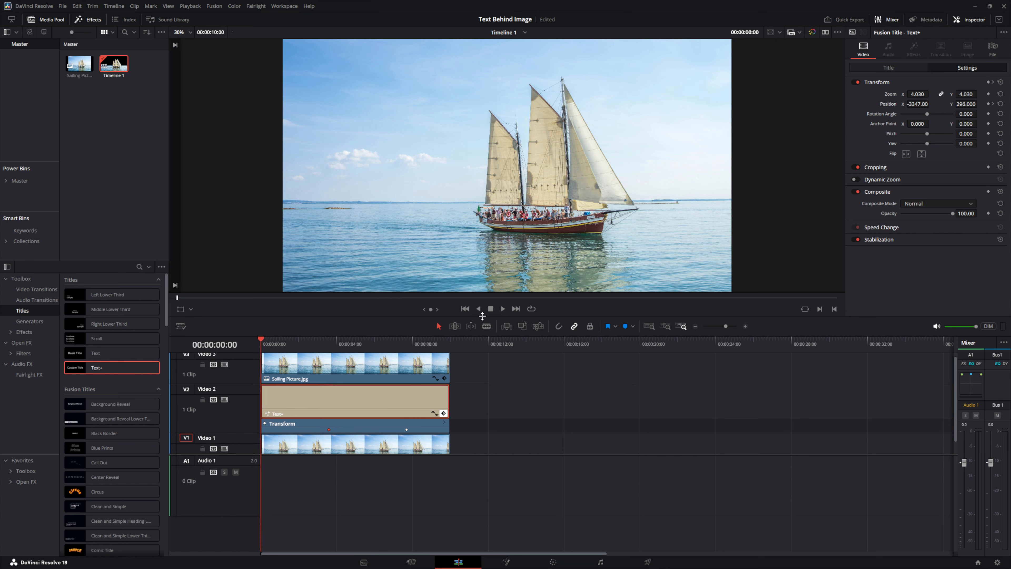
click(504, 309)
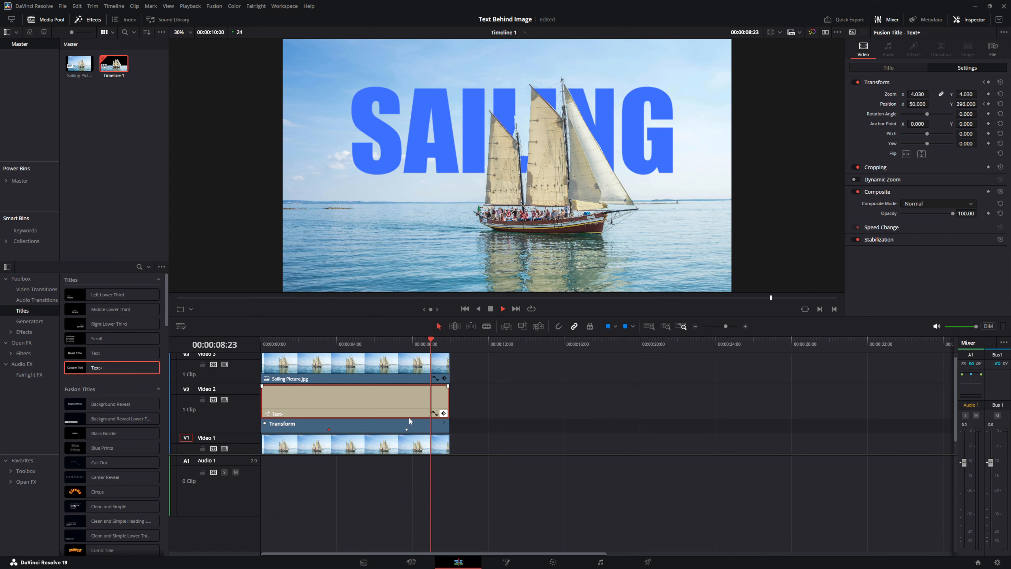
click(492, 309)
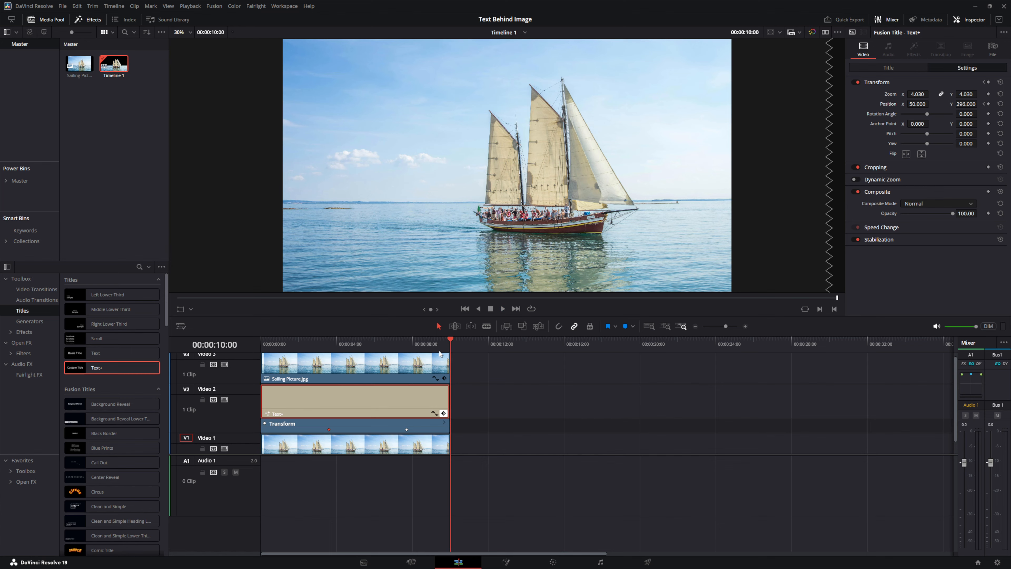
drag(452, 339, 393, 340)
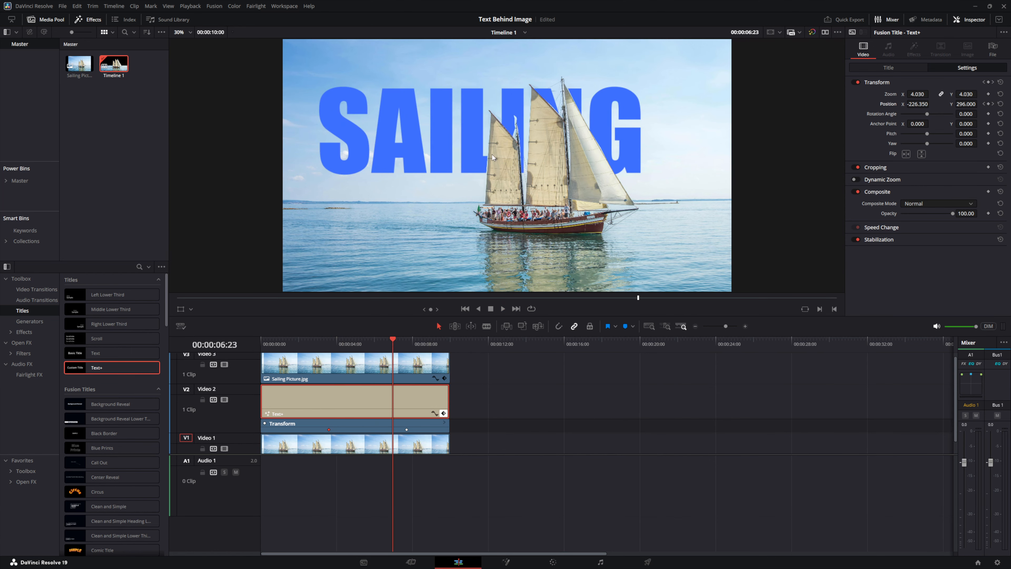